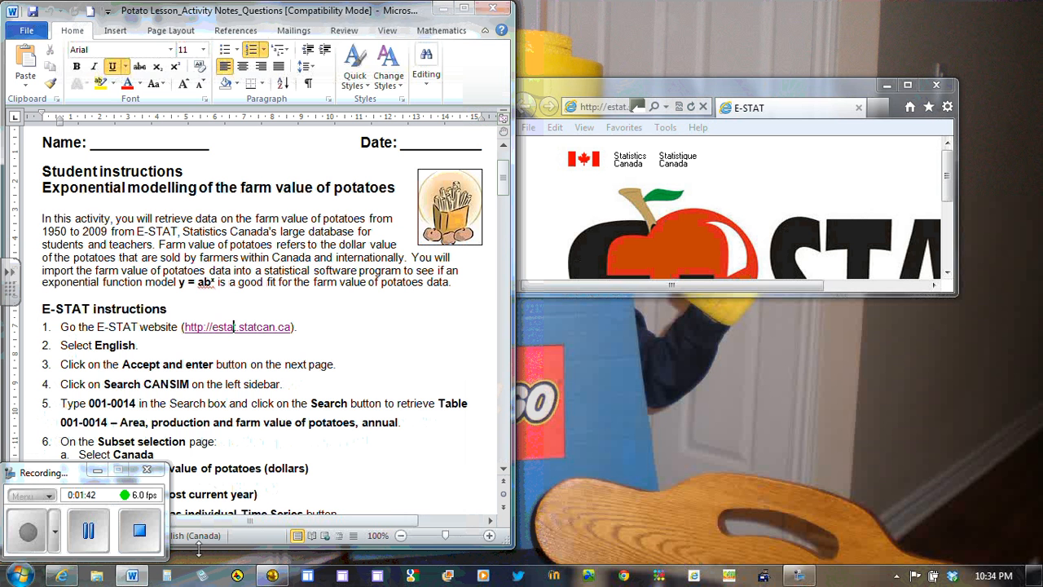
# Step: Switch to the E-STAT browser window and resize it and the Word document so they fill the screen side by side
pyautogui.click(61, 575)
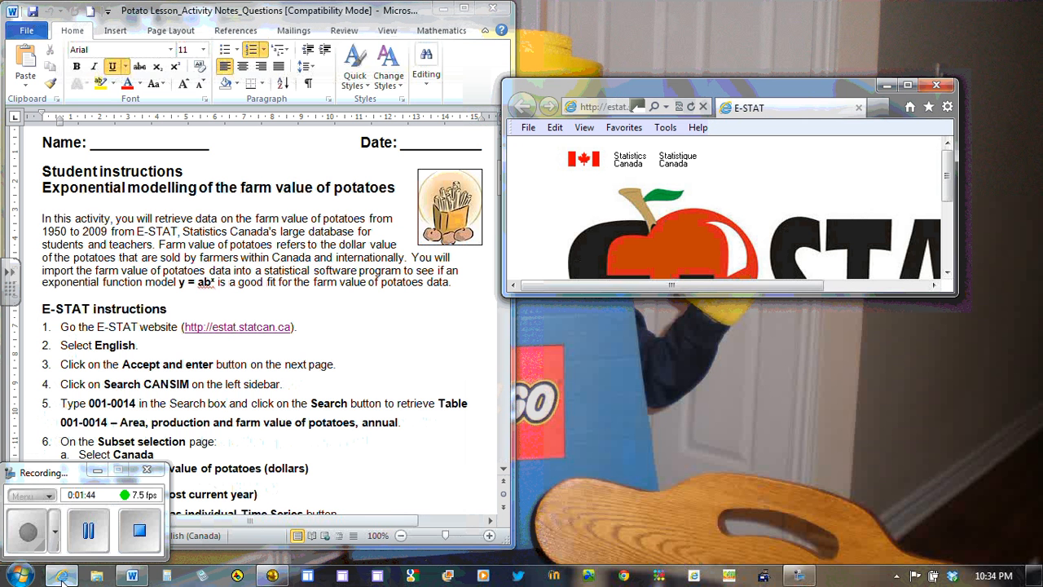
pyautogui.moveTo(839, 96); pyautogui.dragTo(858, 19)
pyautogui.moveTo(864, 216); pyautogui.dragTo(864, 560)
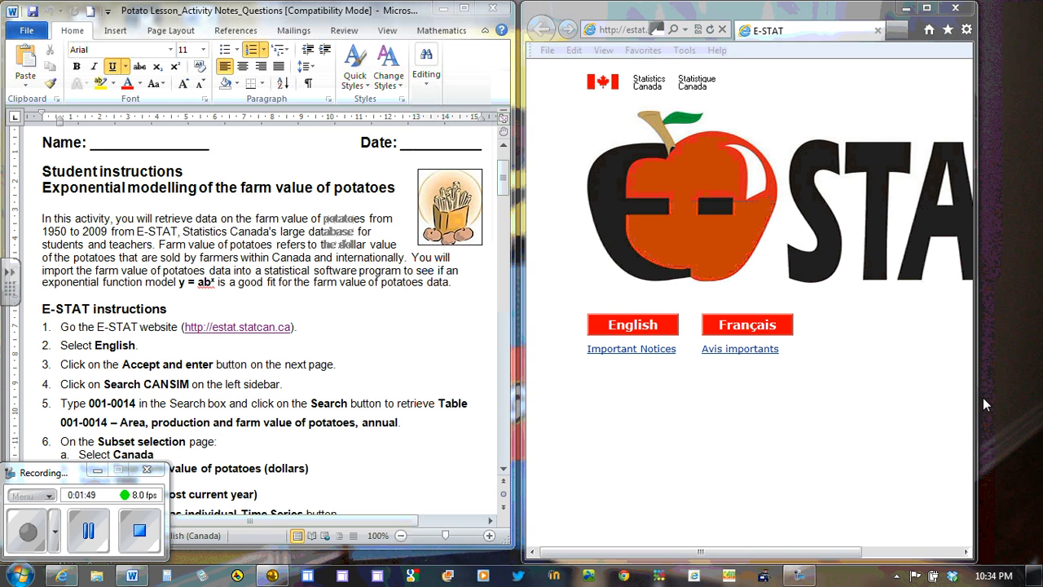
pyautogui.moveTo(977, 398); pyautogui.dragTo(1041, 398)
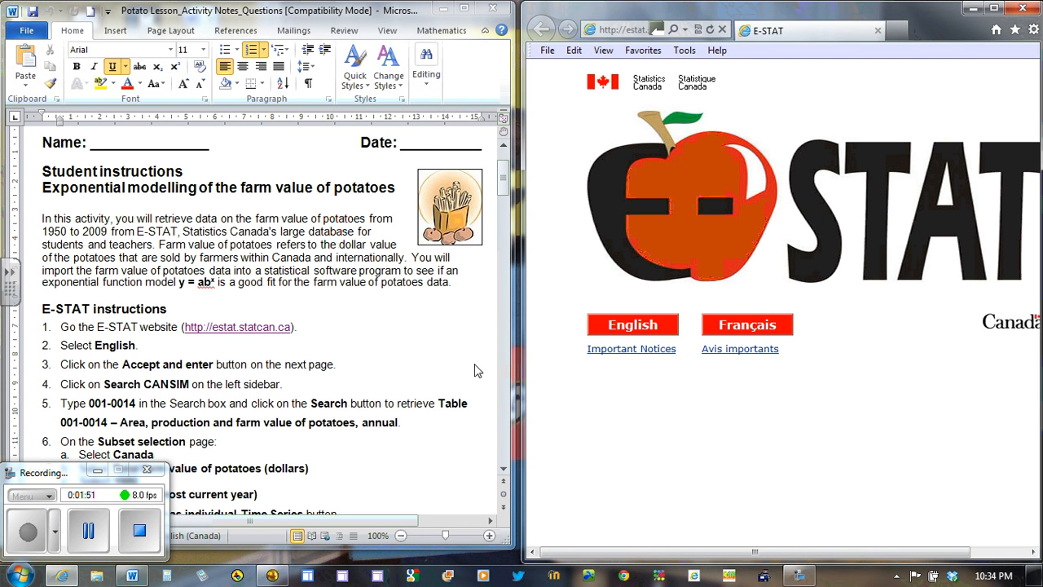
pyautogui.moveTo(511, 368); pyautogui.dragTo(519, 368)
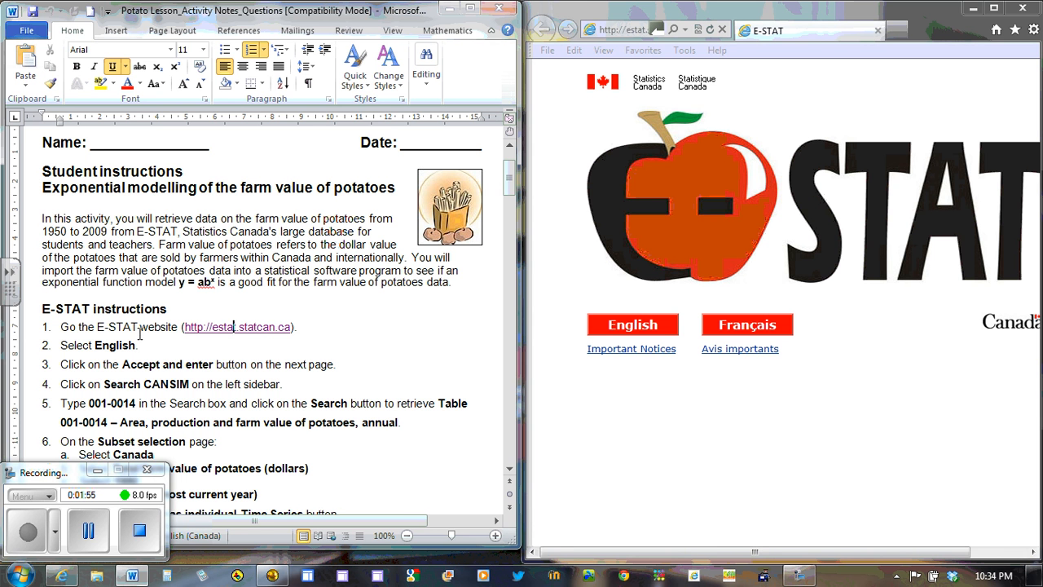
# Step: Enter the English version of the E-STAT website and open its Search CANSIM in E-STAT page
pyautogui.click(646, 329)
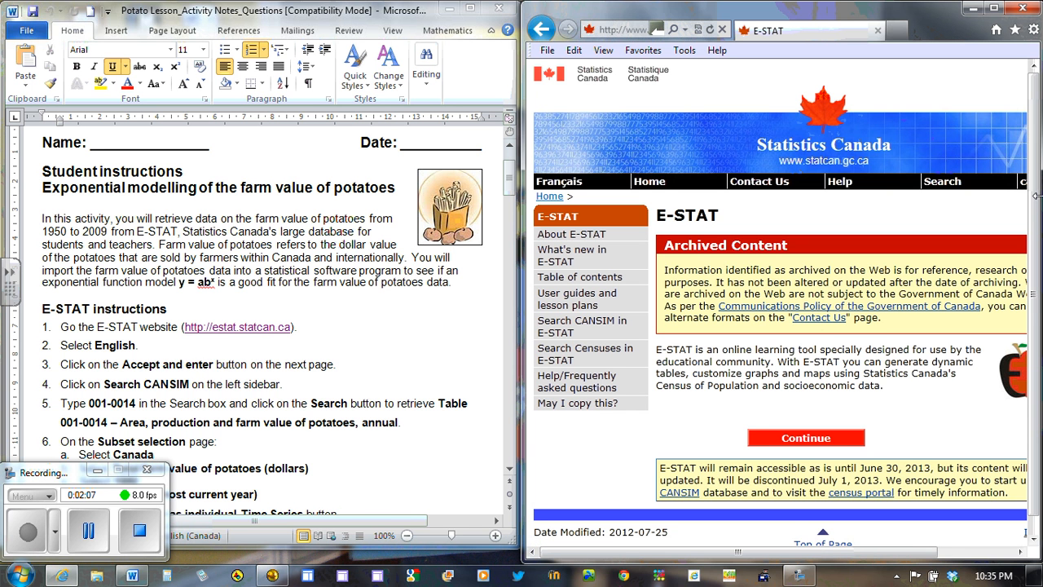
pyautogui.scroll(-1, 1037, 210)
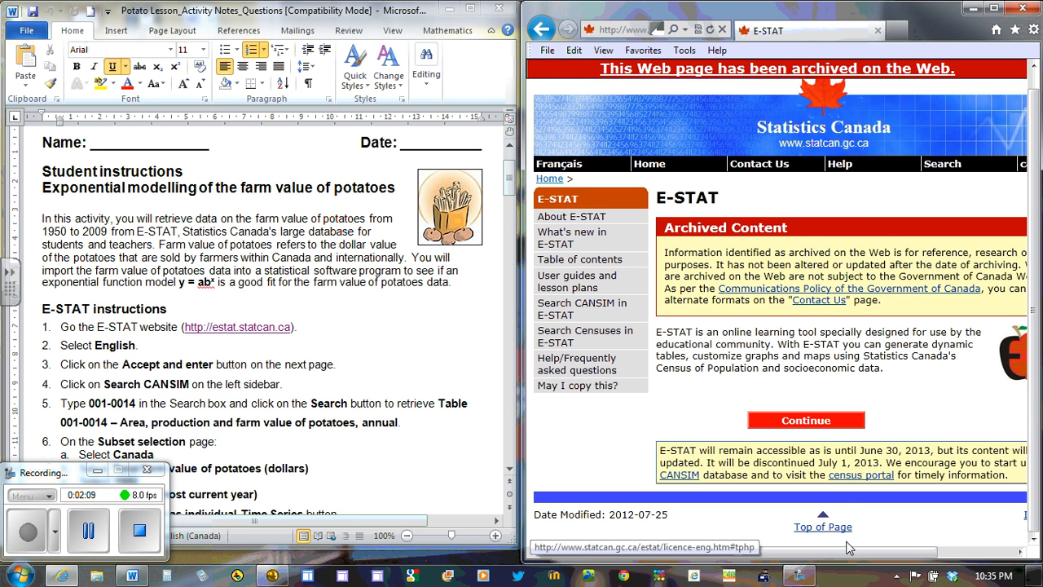
pyautogui.moveTo(903, 552); pyautogui.dragTo(875, 578)
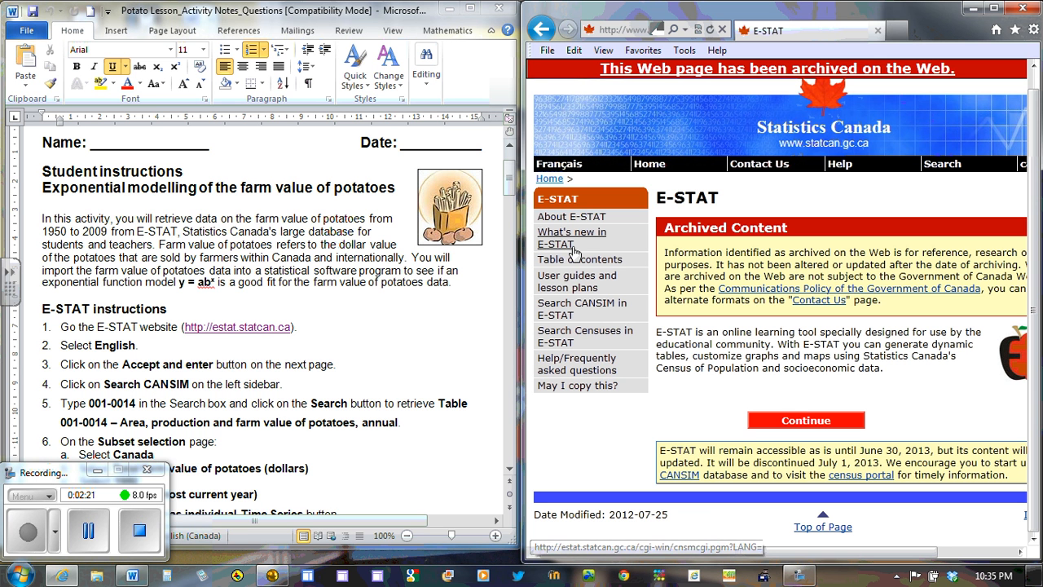
pyautogui.click(583, 310)
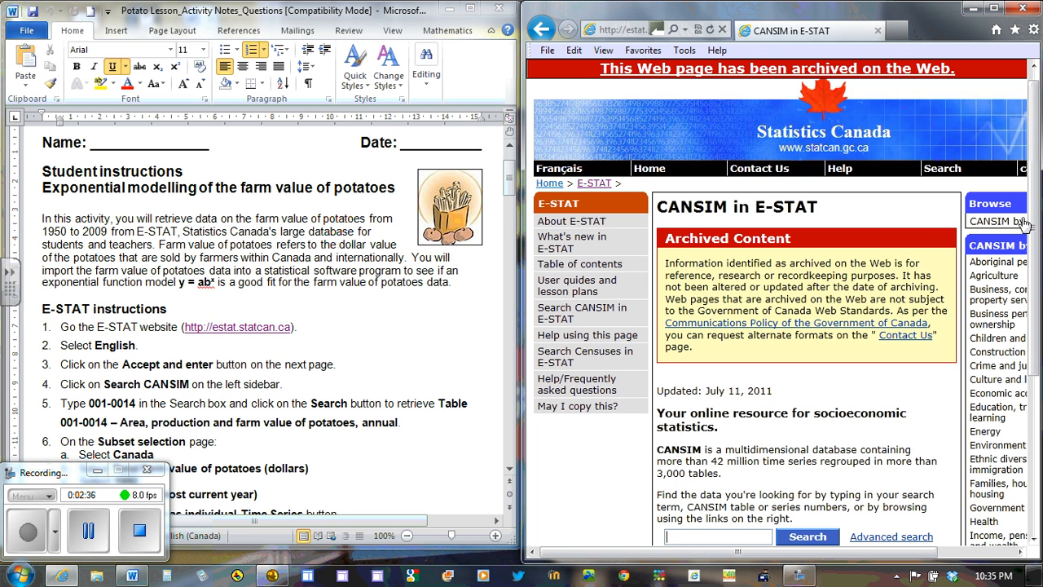
# Step: Copy the table number 001-0014 from the document's instructions and search CANSIM for it in the browser
pyautogui.scroll(-3, 1033, 250)
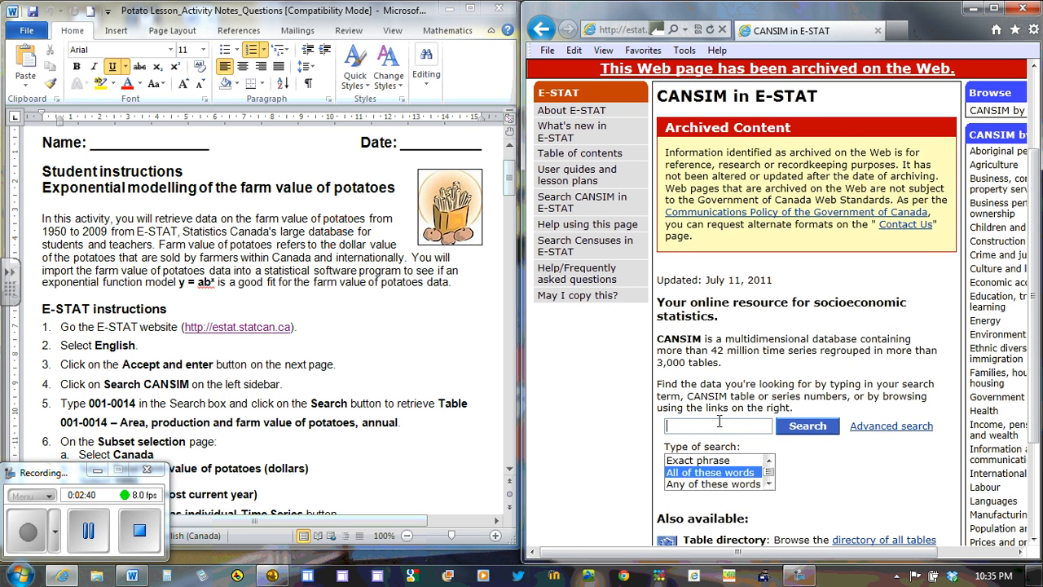
pyautogui.click(95, 407)
pyautogui.moveTo(136, 403); pyautogui.dragTo(89, 405)
pyautogui.hotkey('ctrl', 'c')
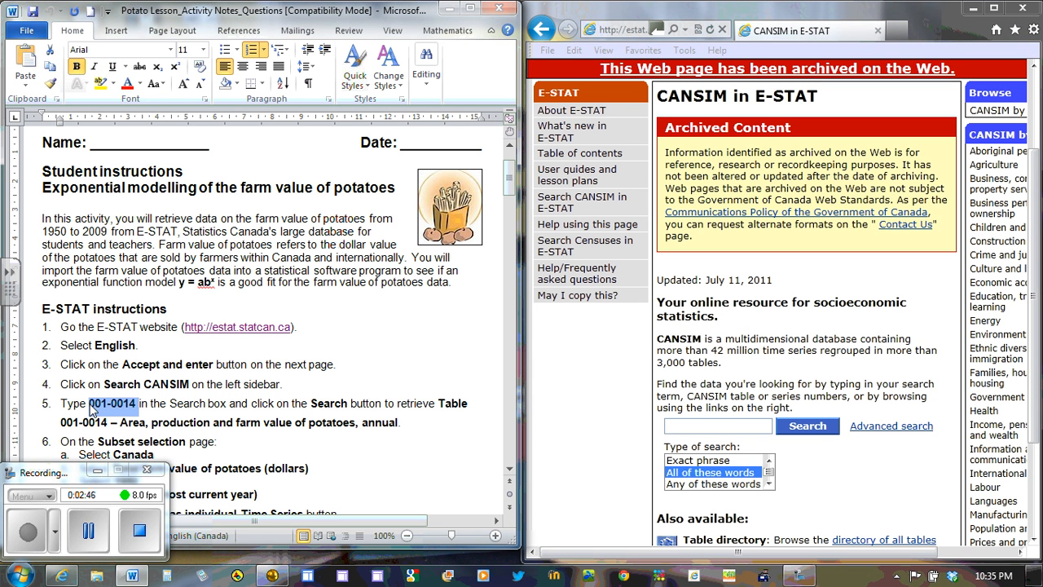
pyautogui.click(746, 425)
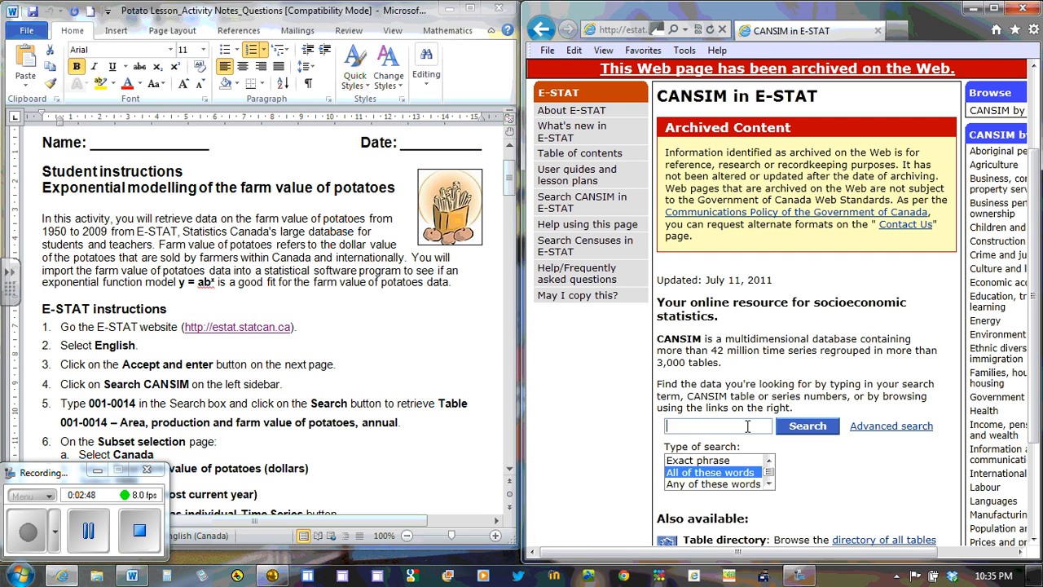
pyautogui.hotkey('ctrl', 'v')
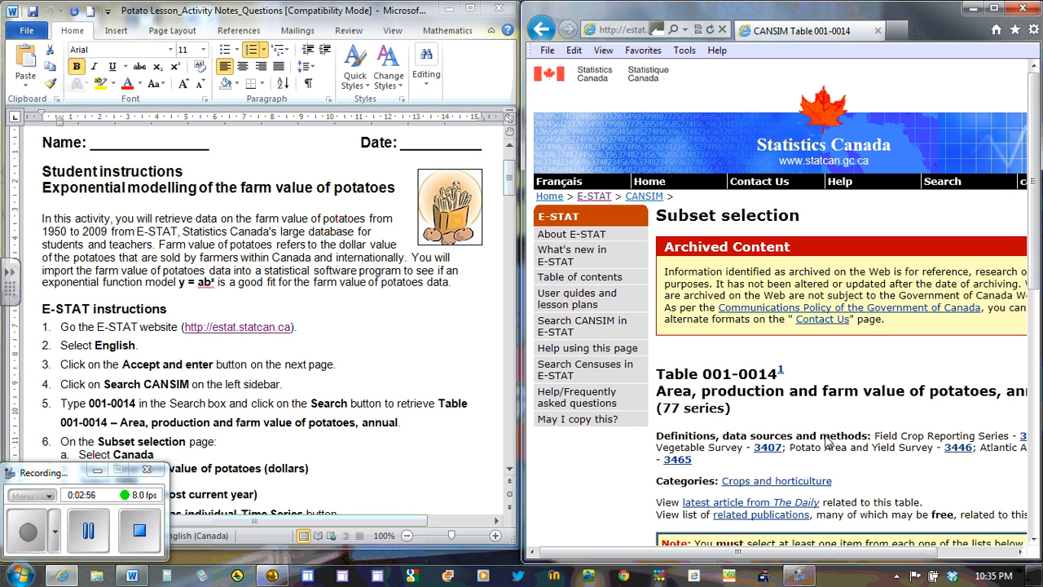
# Step: On the Subset selection page, select Canada as the geography and "Total farm value, potatoes (dollars)" as the data item
pyautogui.moveTo(1033, 246); pyautogui.dragTo(1033, 318)
pyautogui.moveTo(815, 558); pyautogui.dragTo(891, 558)
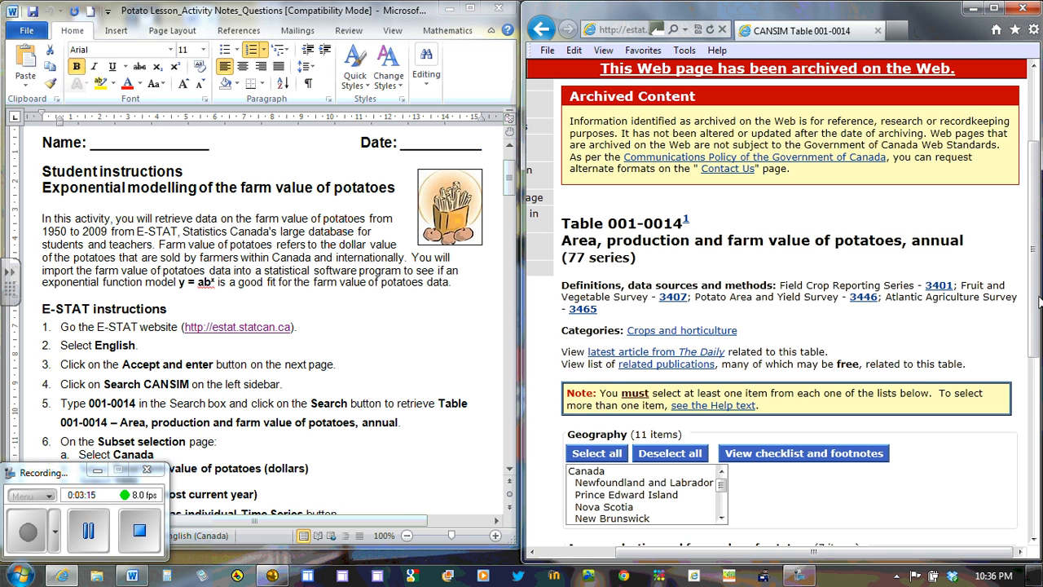
pyautogui.scroll(-3, 1034, 302)
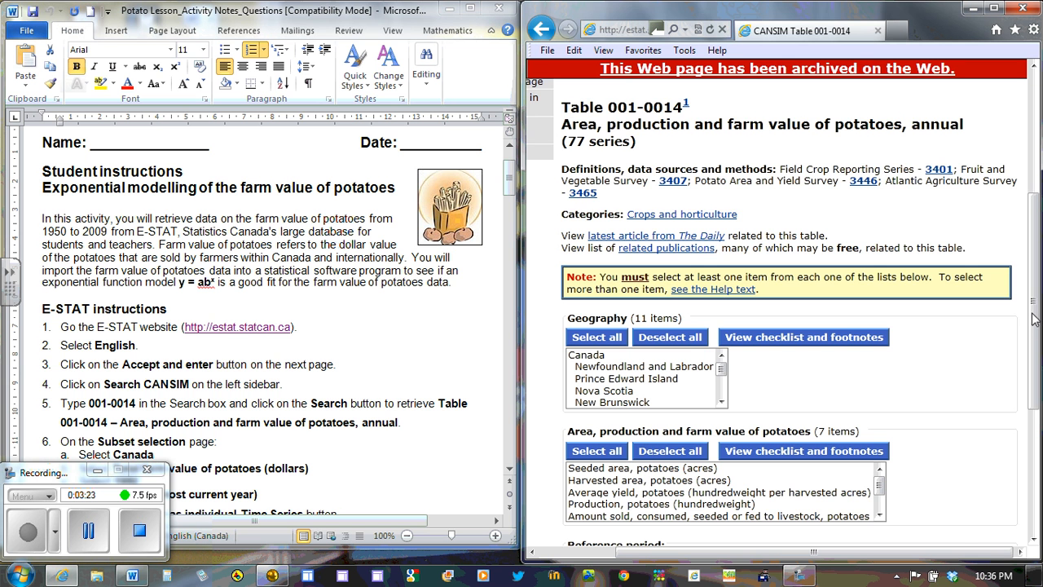
pyautogui.moveTo(1035, 321); pyautogui.dragTo(1033, 366)
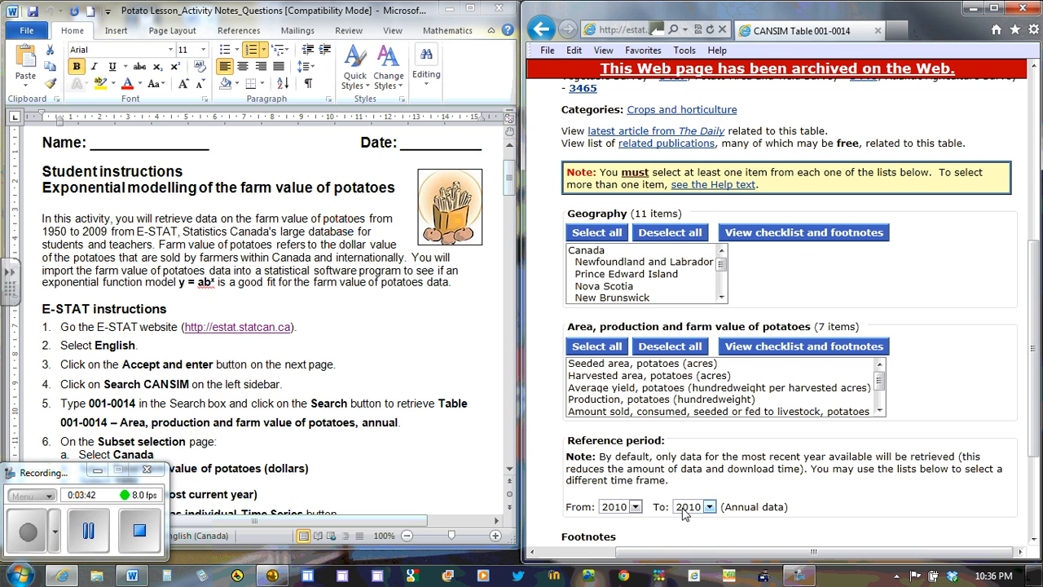
pyautogui.click(97, 471)
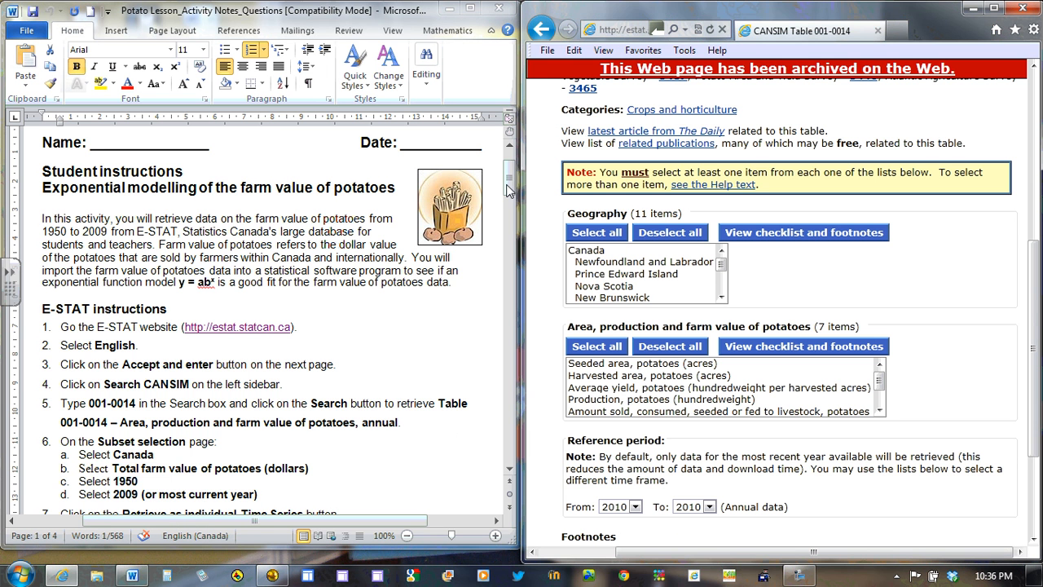
pyautogui.moveTo(506, 189); pyautogui.dragTo(505, 207)
pyautogui.click(596, 253)
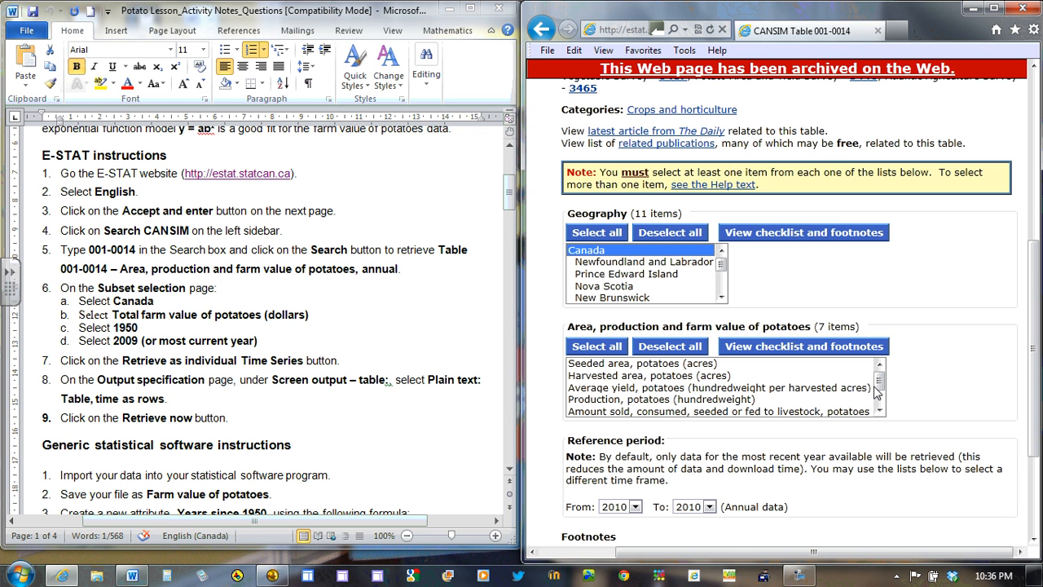
pyautogui.moveTo(874, 387); pyautogui.dragTo(880, 402)
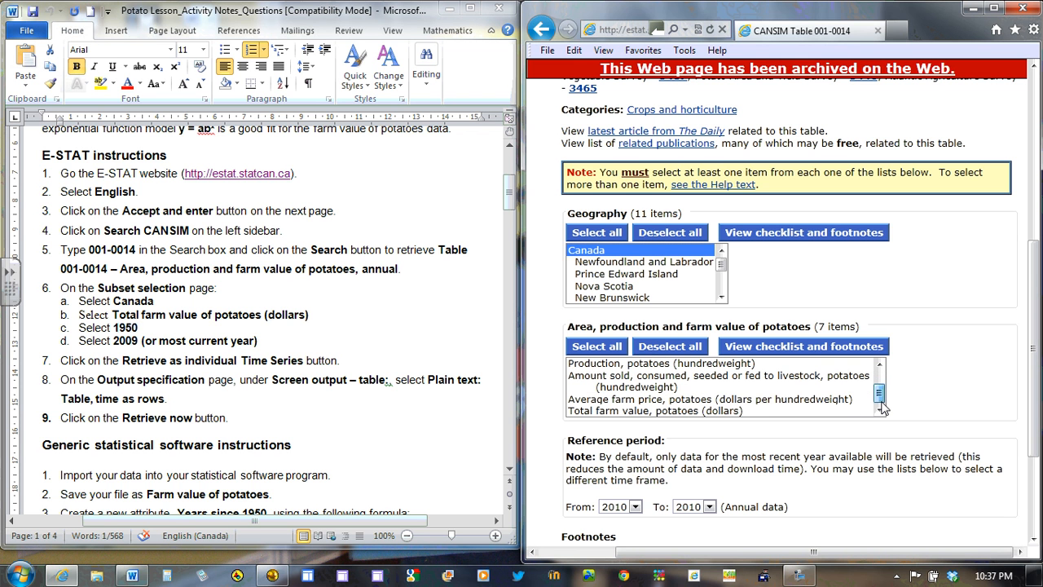
pyautogui.click(715, 411)
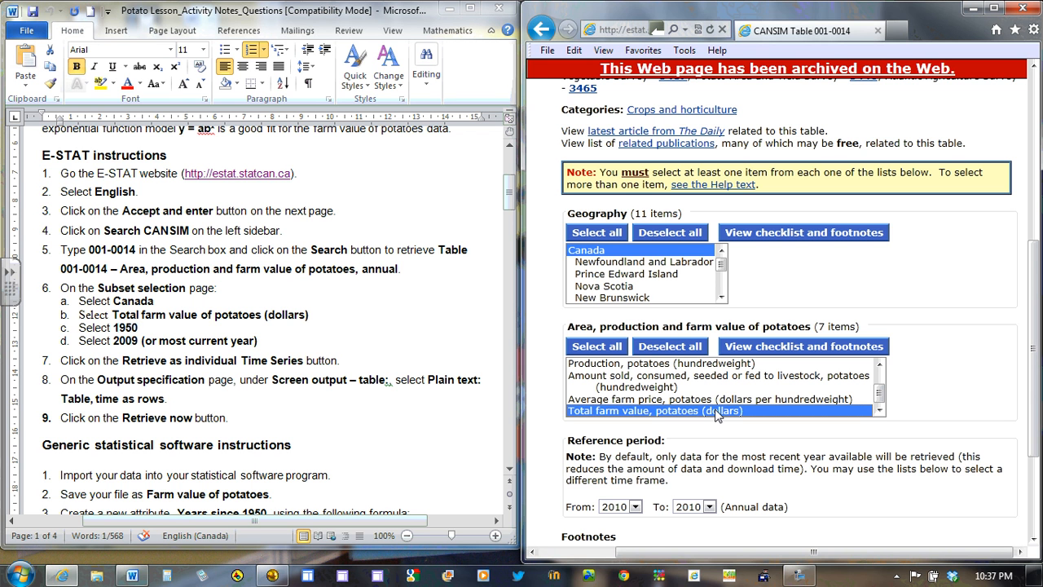
# Step: Set the reference period from 1950 to 2010 and retrieve the data as individual Time Series
pyautogui.click(635, 506)
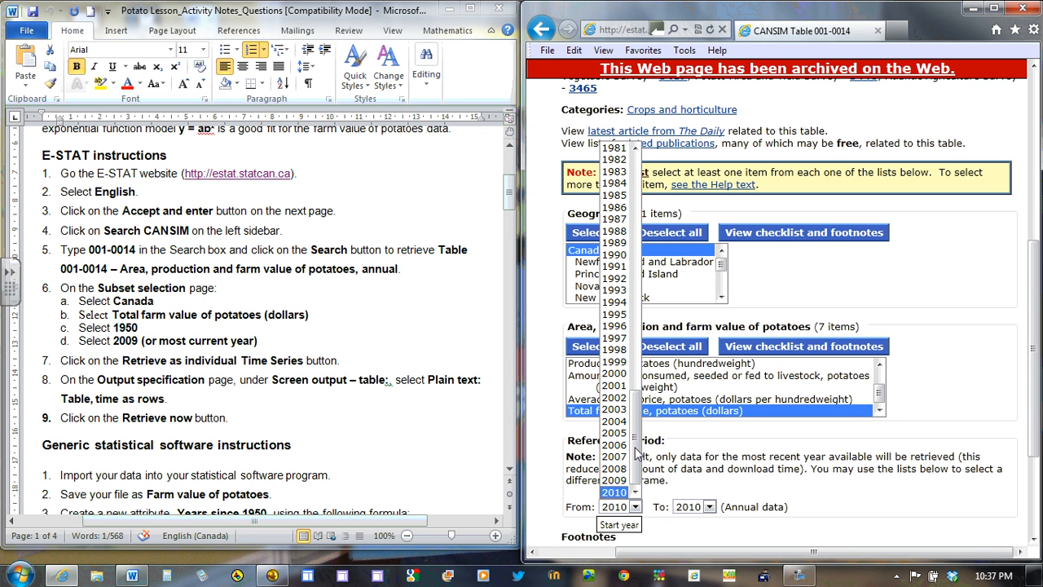
pyautogui.moveTo(637, 453); pyautogui.dragTo(636, 298)
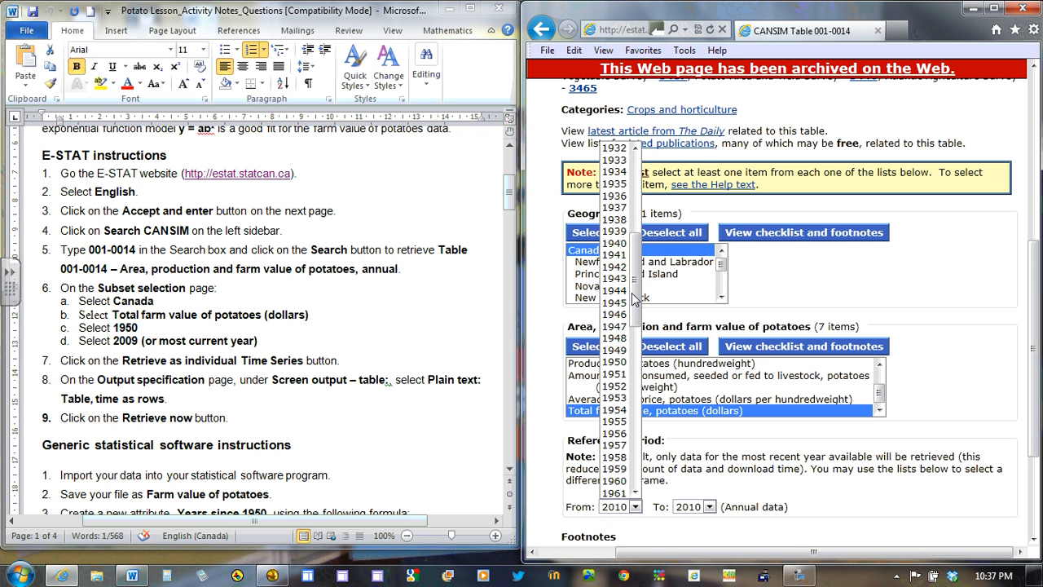
pyautogui.click(619, 364)
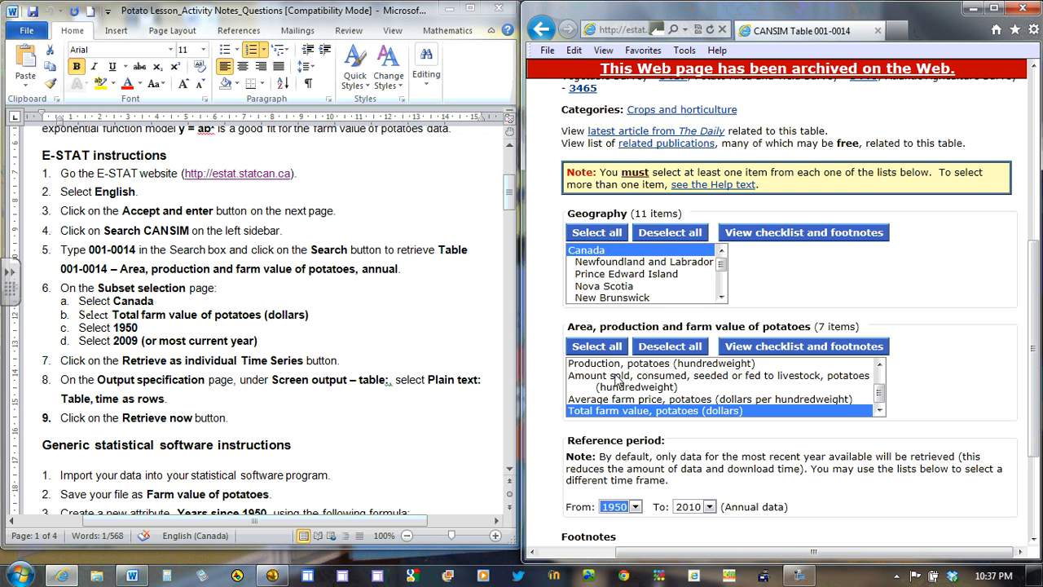
pyautogui.click(708, 508)
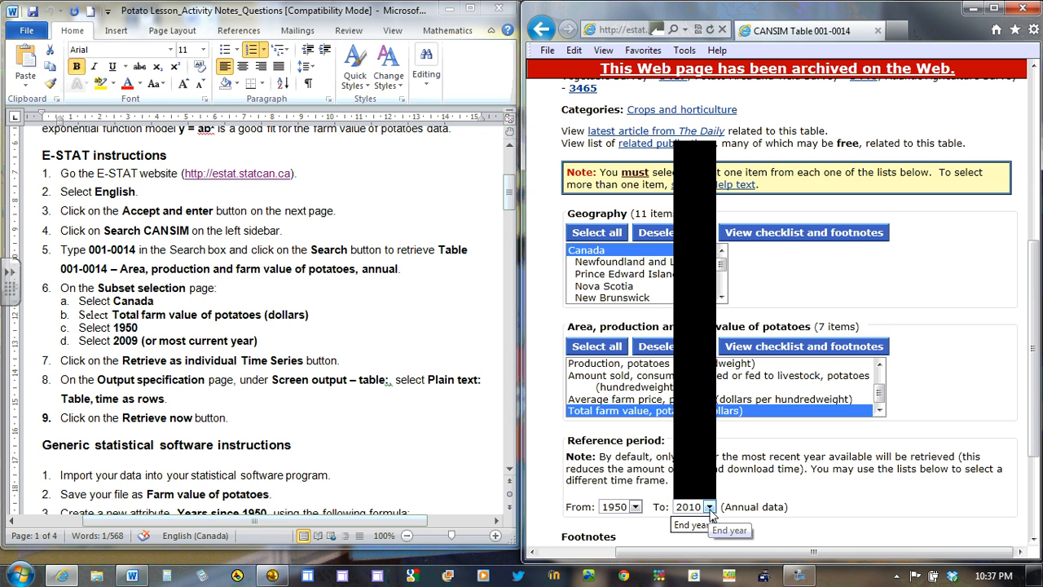
pyautogui.click(708, 508)
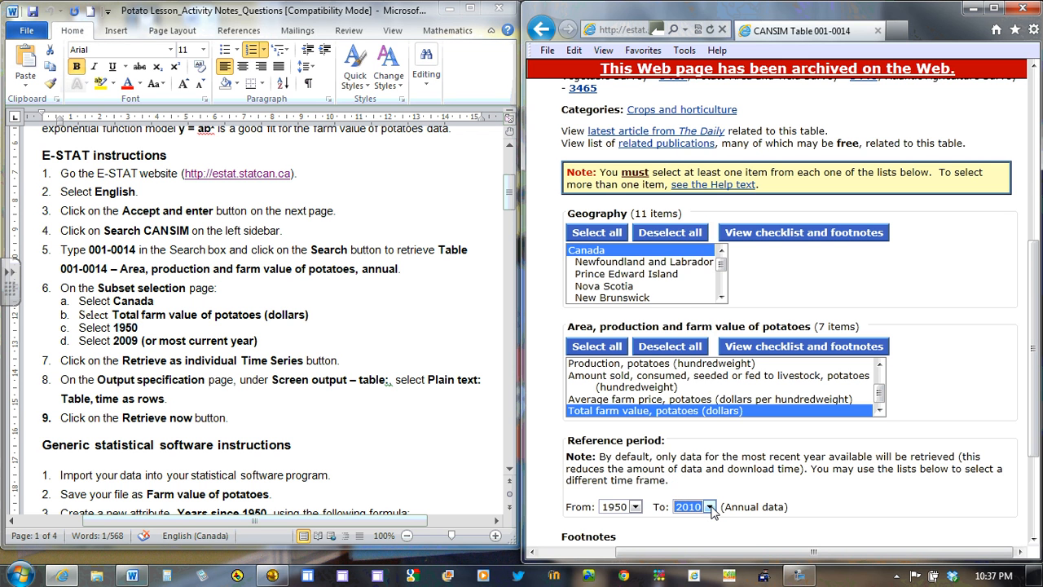
pyautogui.click(709, 507)
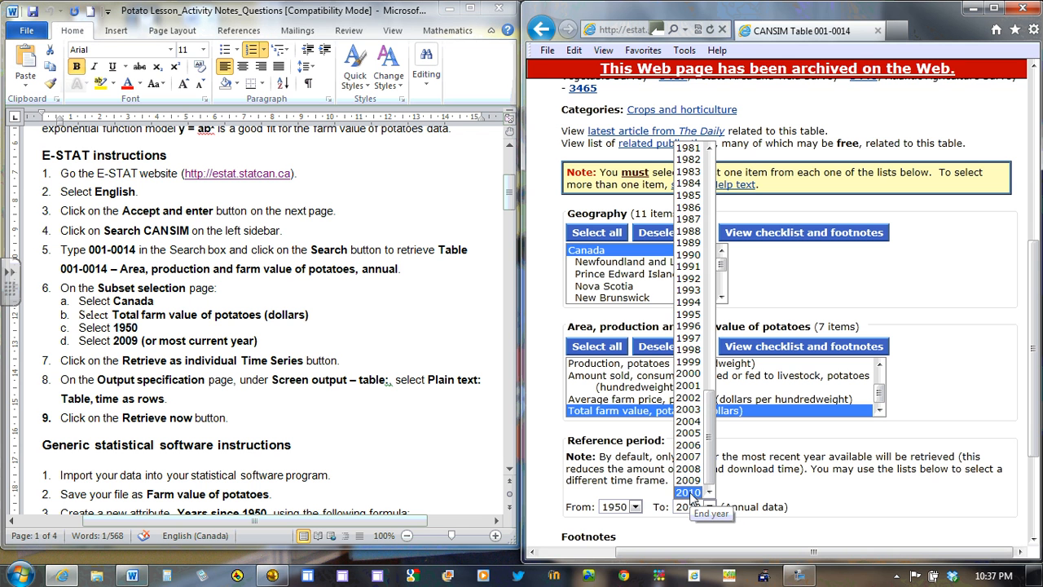
pyautogui.click(689, 493)
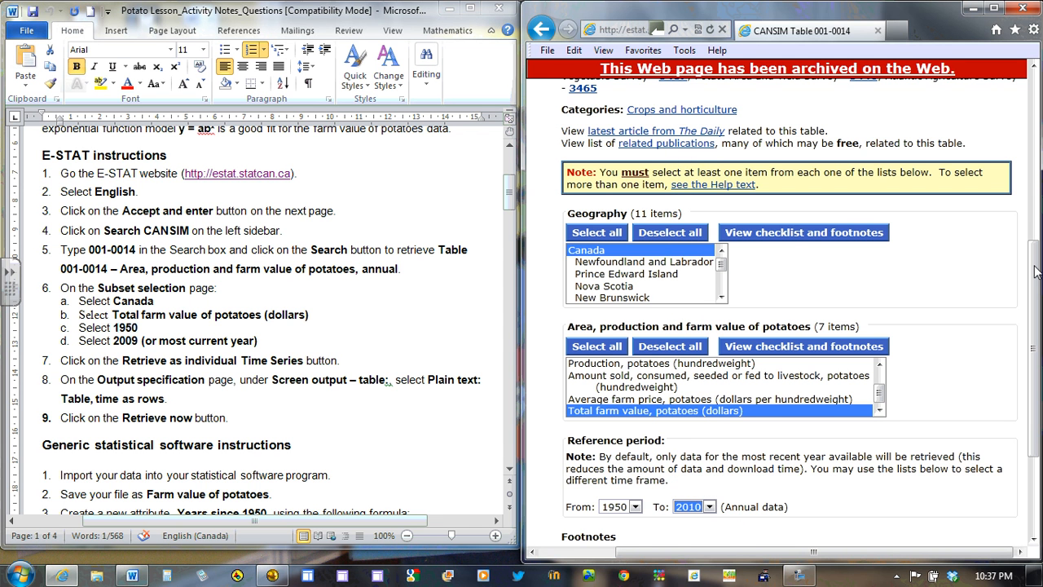
pyautogui.moveTo(1035, 274); pyautogui.dragTo(1035, 342)
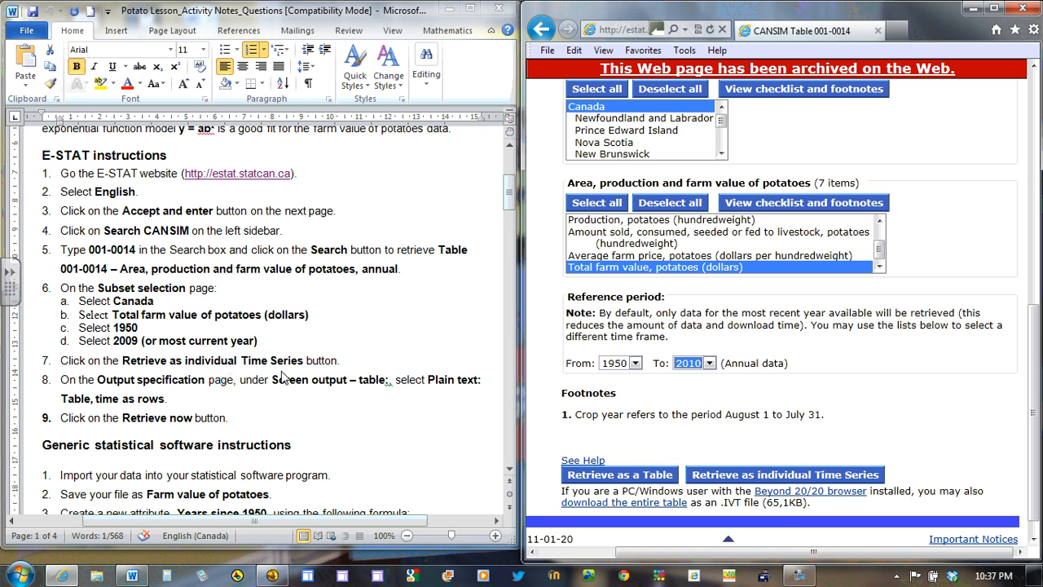
pyautogui.click(759, 475)
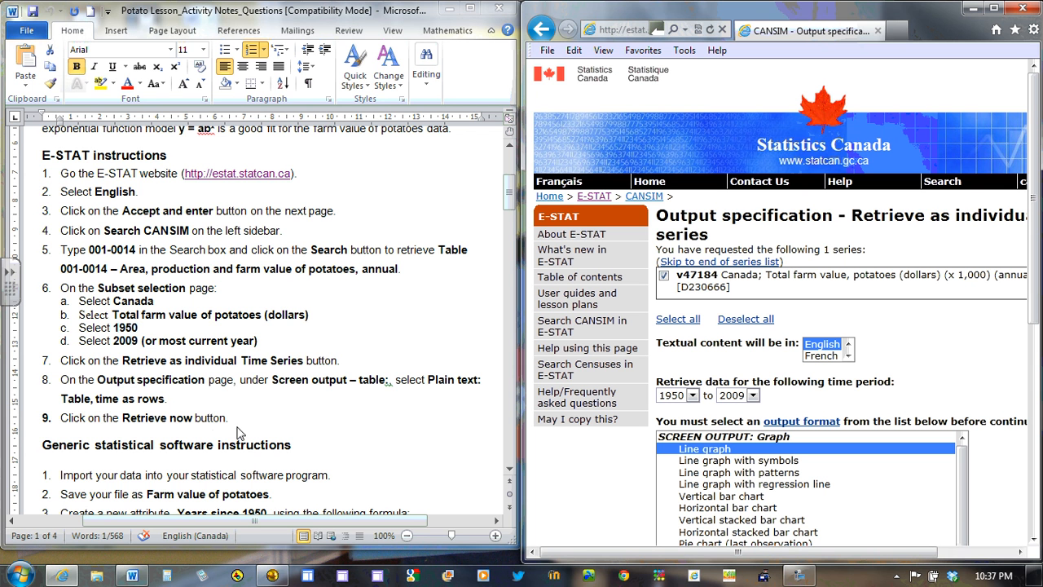
# Step: Highlight instruction 7, about retrieving individual Time Series, in the Word document
pyautogui.click(49, 365)
pyautogui.click(26, 362)
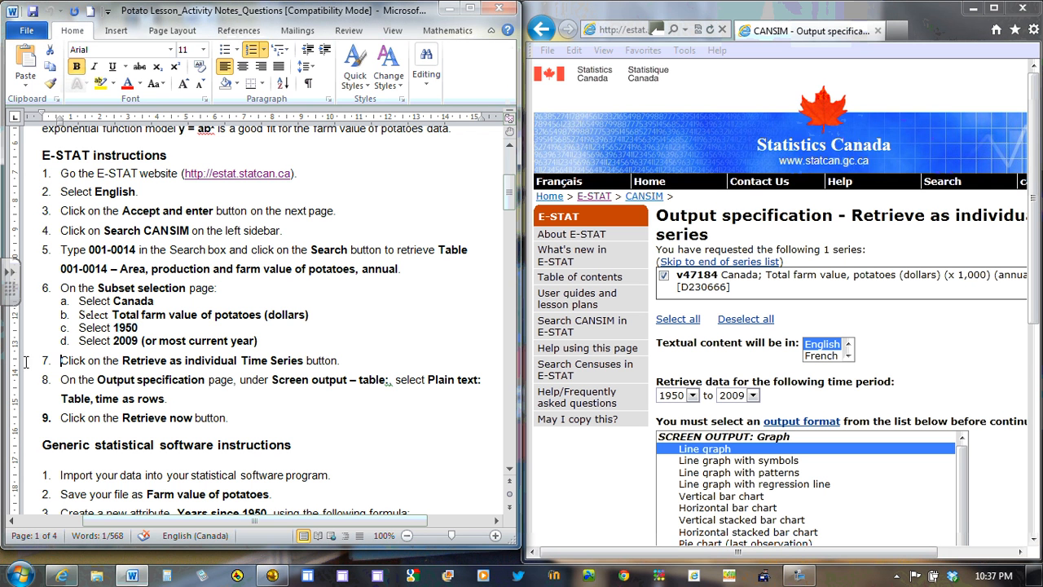
pyautogui.moveTo(60, 361); pyautogui.dragTo(343, 363)
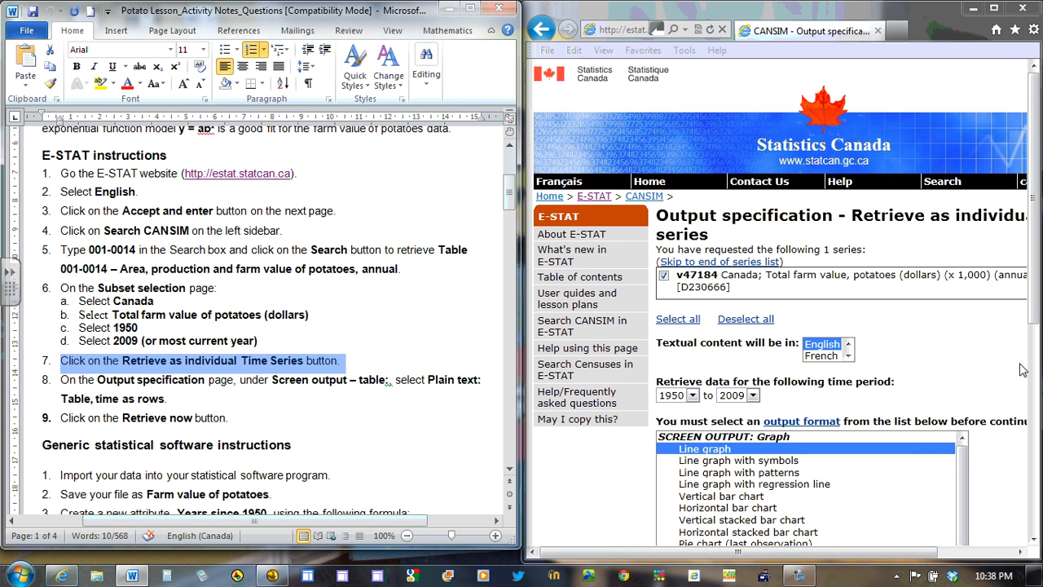
# Step: In the browser, choose "Plain text: Table, time as rows" as the output format and retrieve the data
pyautogui.moveTo(1038, 305); pyautogui.dragTo(1038, 451)
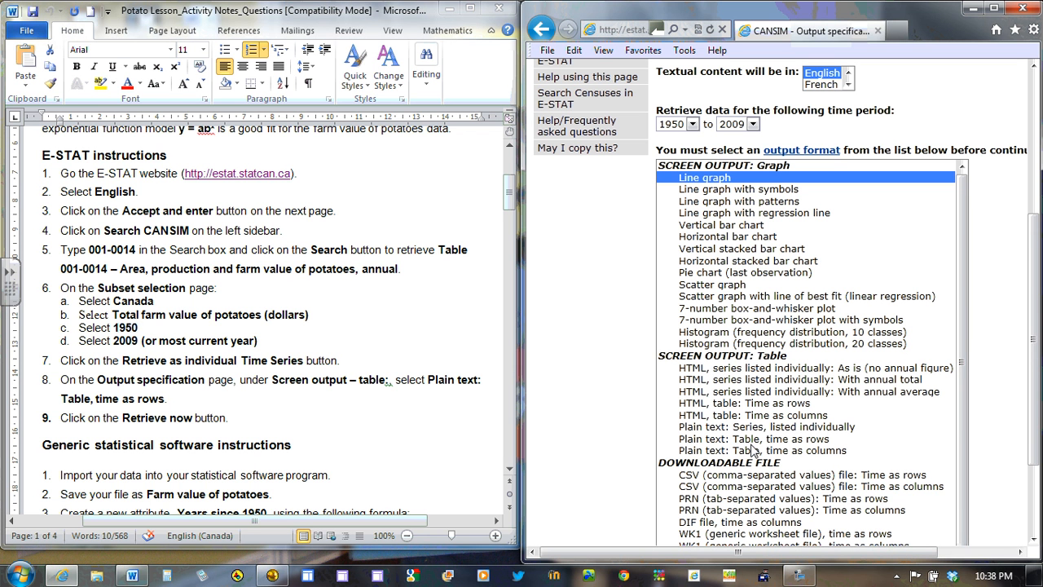
pyautogui.click(785, 439)
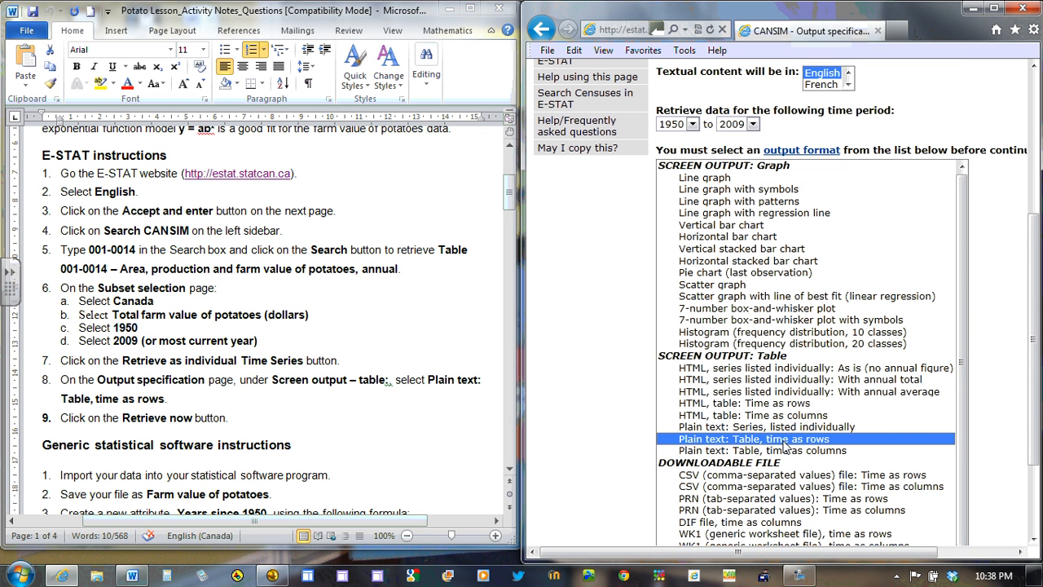
pyautogui.moveTo(1034, 332); pyautogui.dragTo(1033, 411)
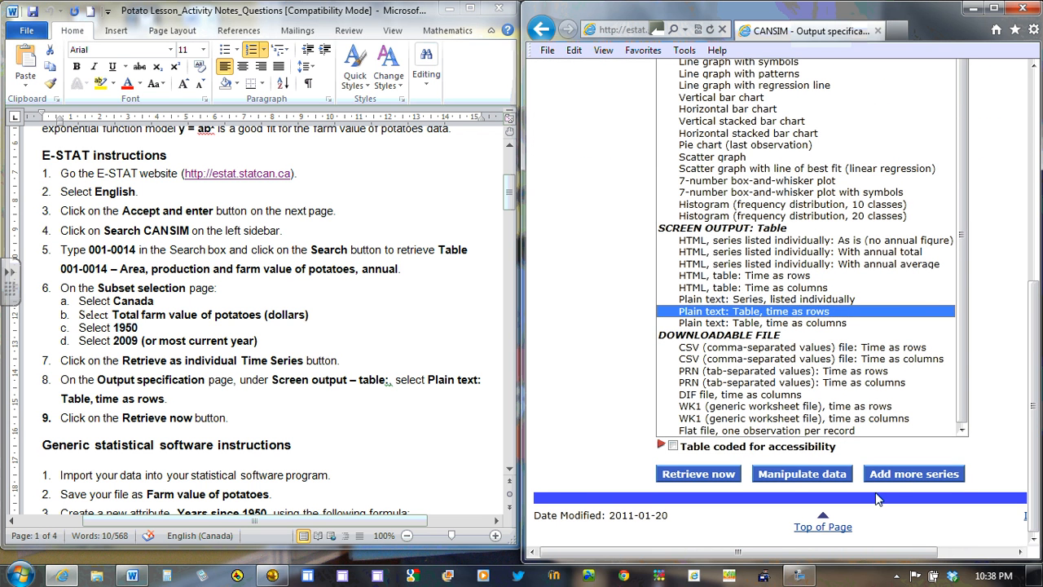
pyautogui.click(716, 478)
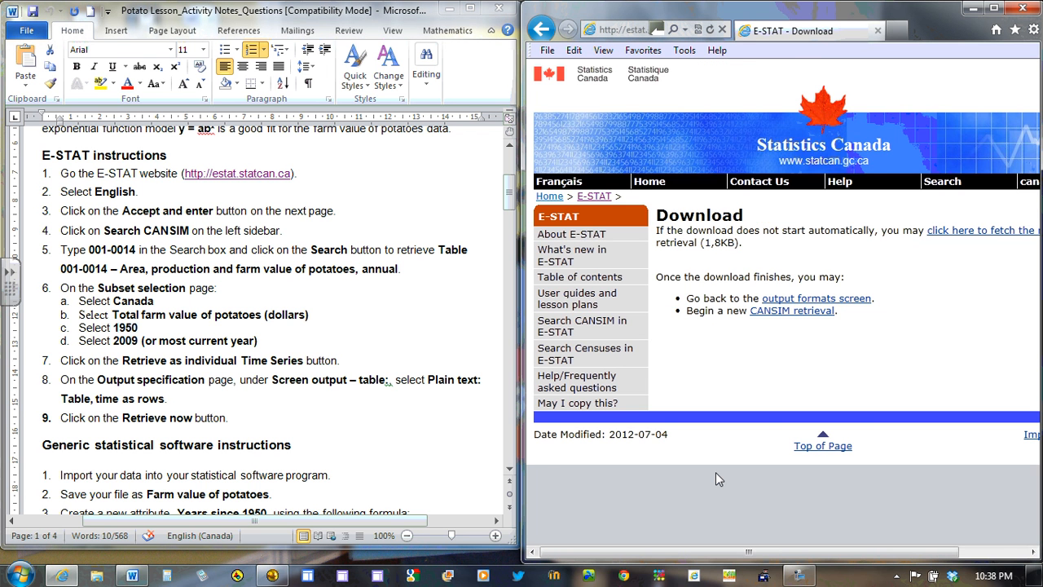
pyautogui.click(799, 577)
pyautogui.click(799, 576)
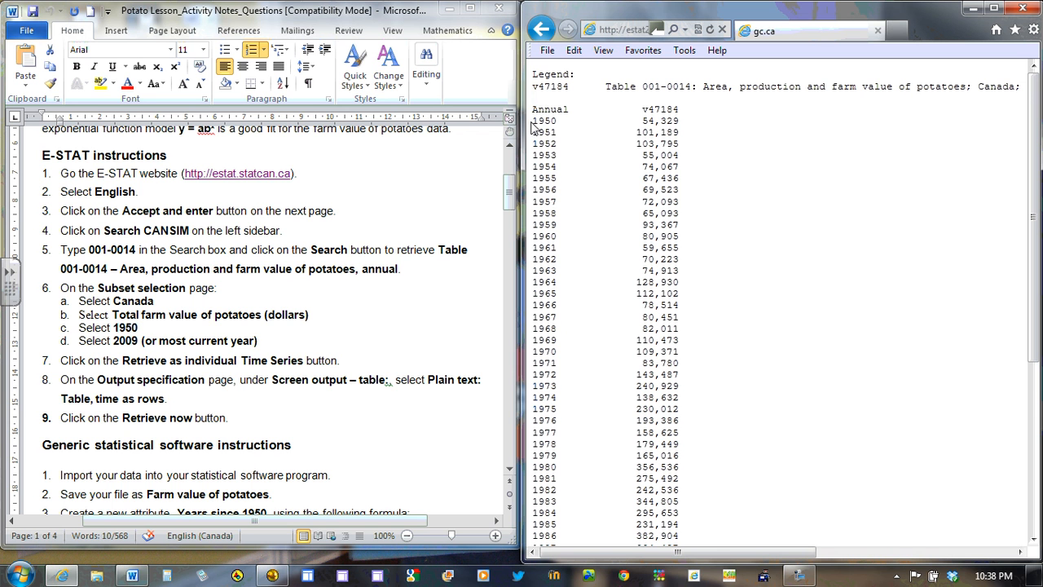
# Step: Copy the year and value rows from 1950 to 2009 in the retrieved plain text table
pyautogui.moveTo(535, 121); pyautogui.dragTo(678, 523)
pyautogui.rightClick(631, 403)
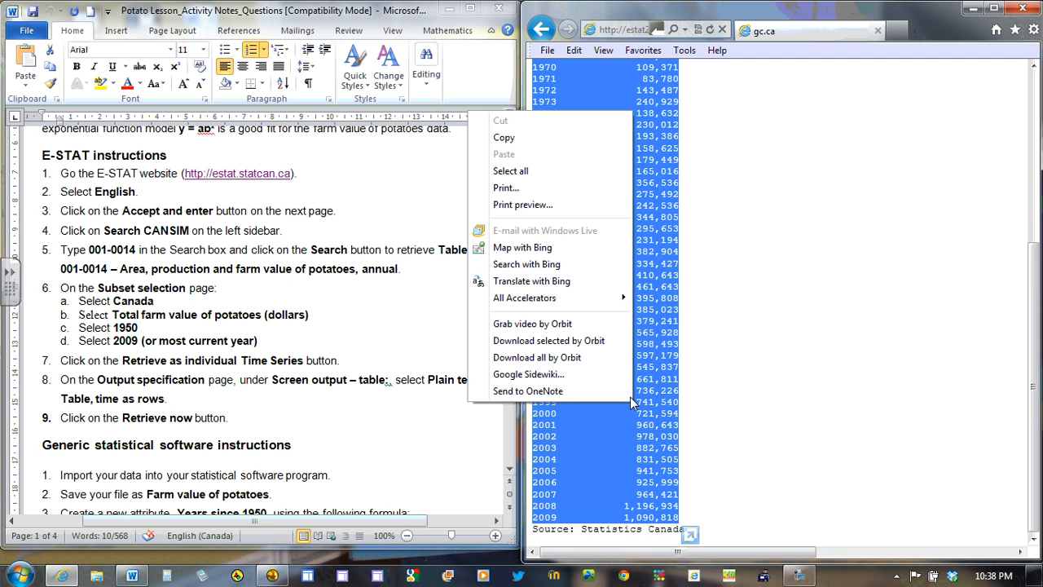
pyautogui.click(505, 137)
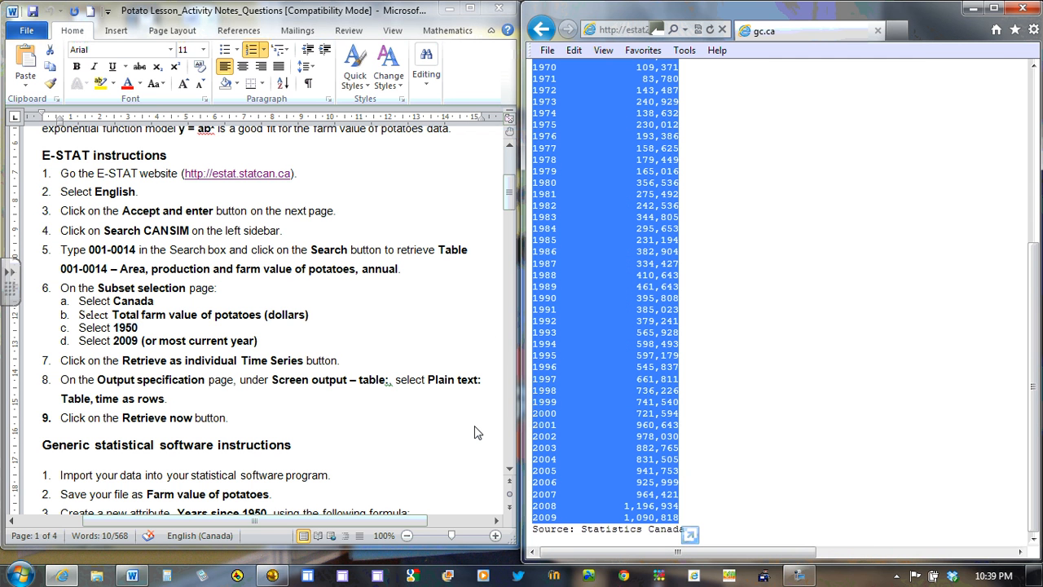
# Step: Switch to Fathom and paste the copied data as cases into Collection 1
pyautogui.click(272, 575)
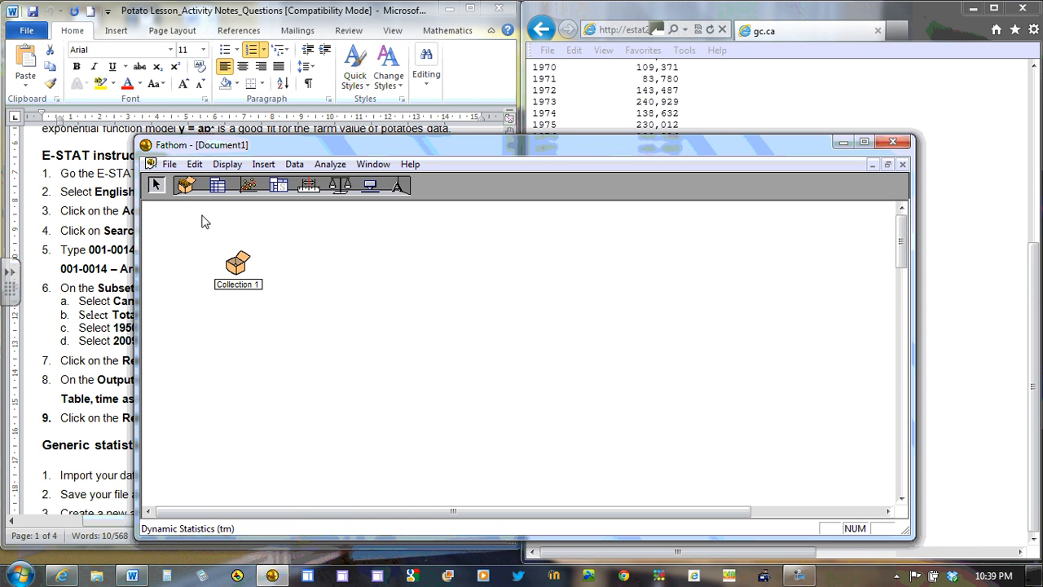
pyautogui.rightClick(236, 265)
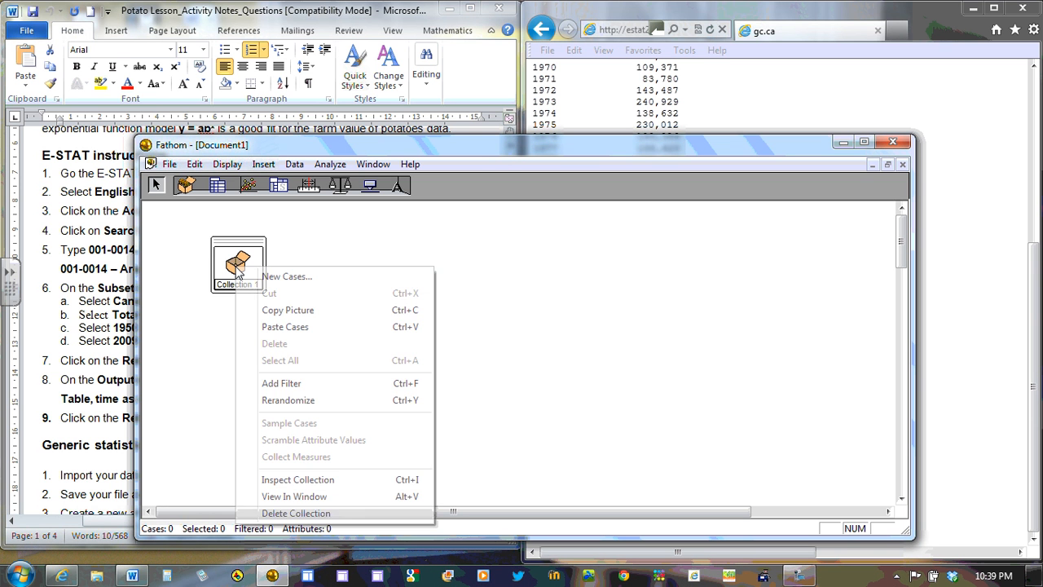
pyautogui.click(279, 327)
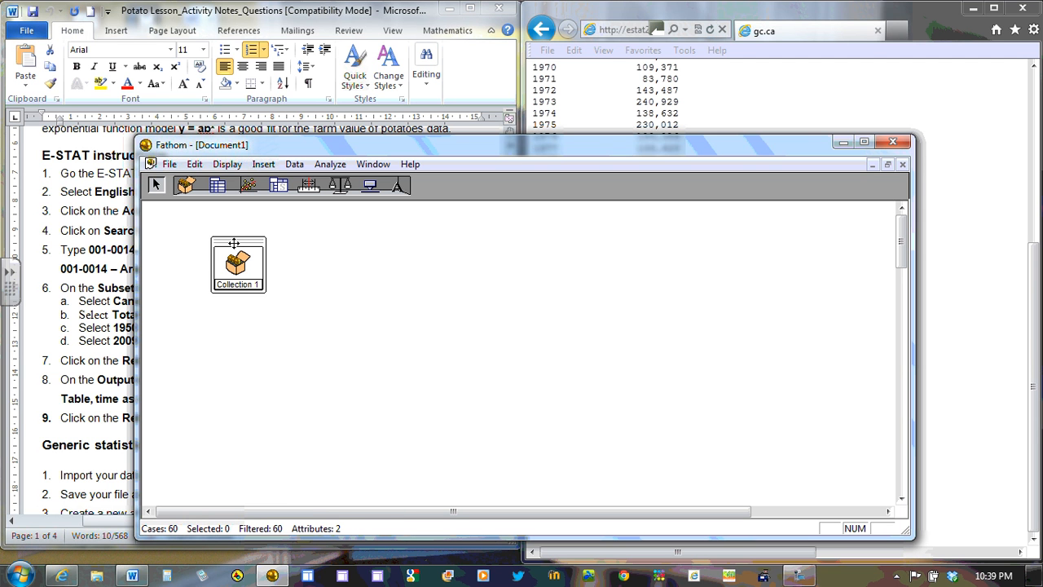
# Step: Create a case table for Collection 1 beside its icon and lengthen it to show 14 rows
pyautogui.moveTo(232, 241); pyautogui.dragTo(191, 223)
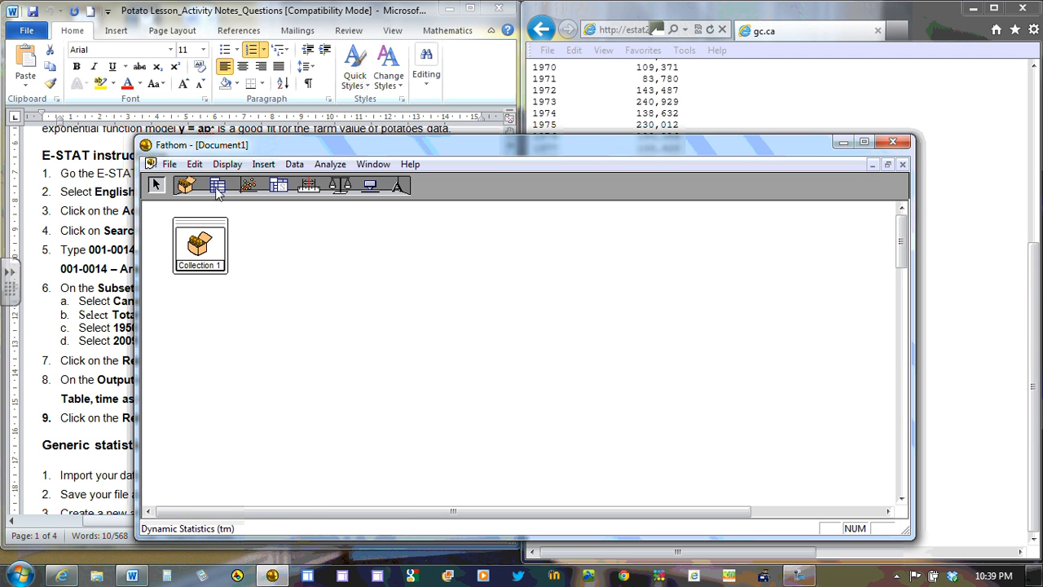
pyautogui.moveTo(219, 183); pyautogui.dragTo(268, 215)
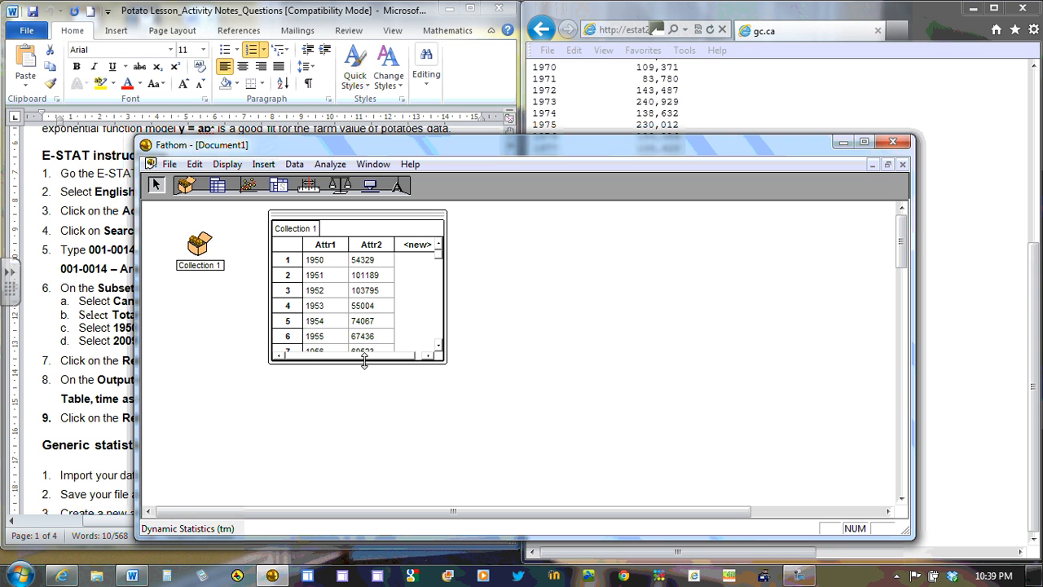
pyautogui.moveTo(364, 358); pyautogui.dragTo(373, 473)
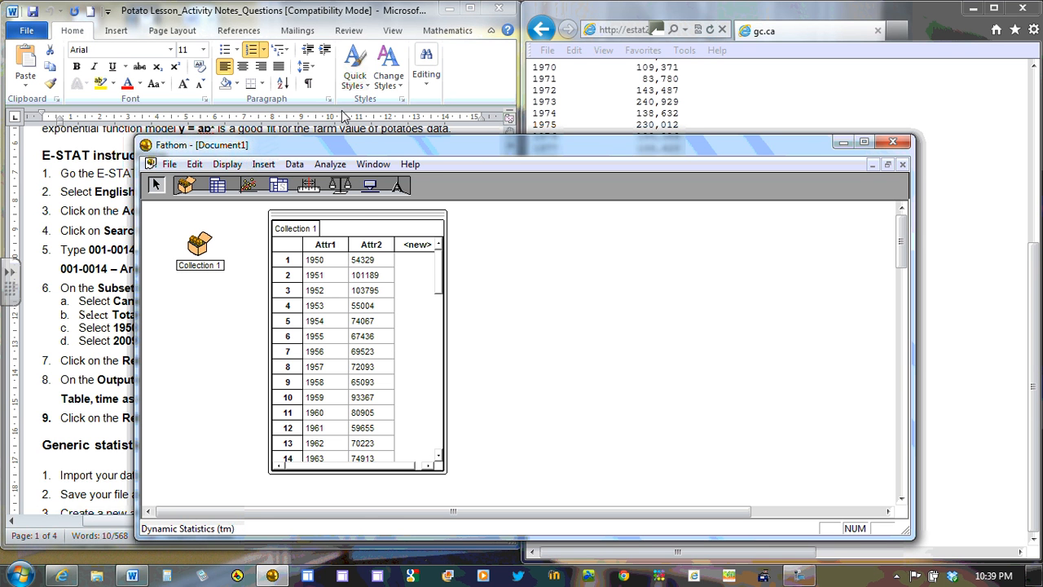
pyautogui.moveTo(344, 148); pyautogui.dragTo(458, 60)
# Step: Rename the collection as "Farm Value of Potatoes"
pyautogui.click(309, 155)
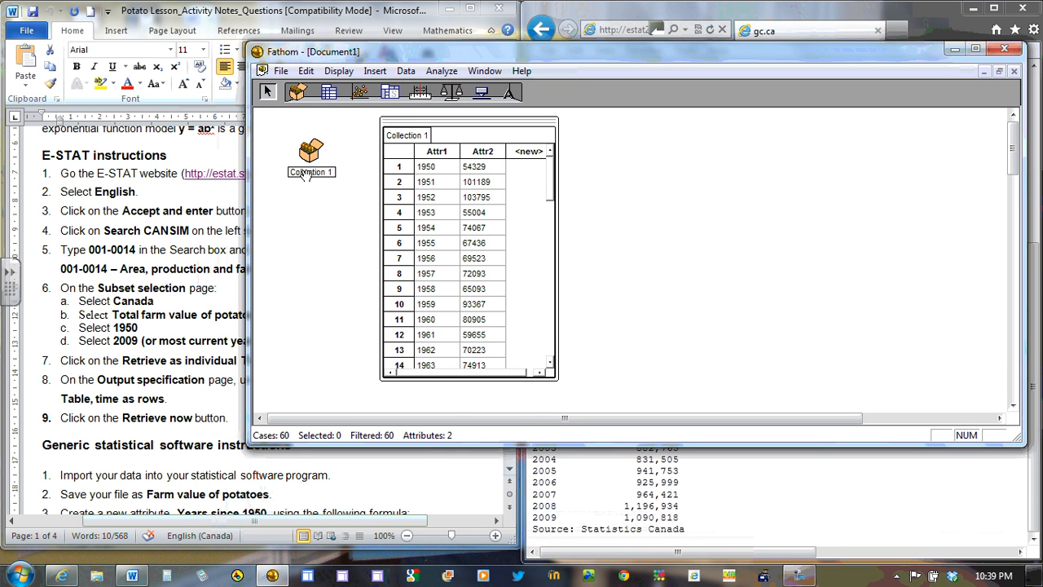
pyautogui.doubleClick(309, 172)
pyautogui.write('Fa')
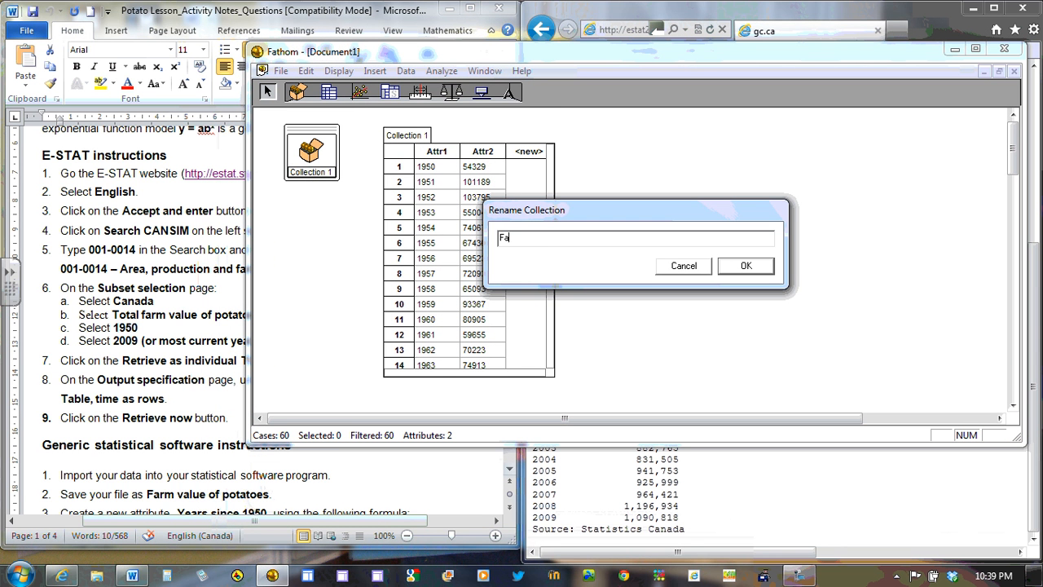
pyautogui.write('rm Value of Po')
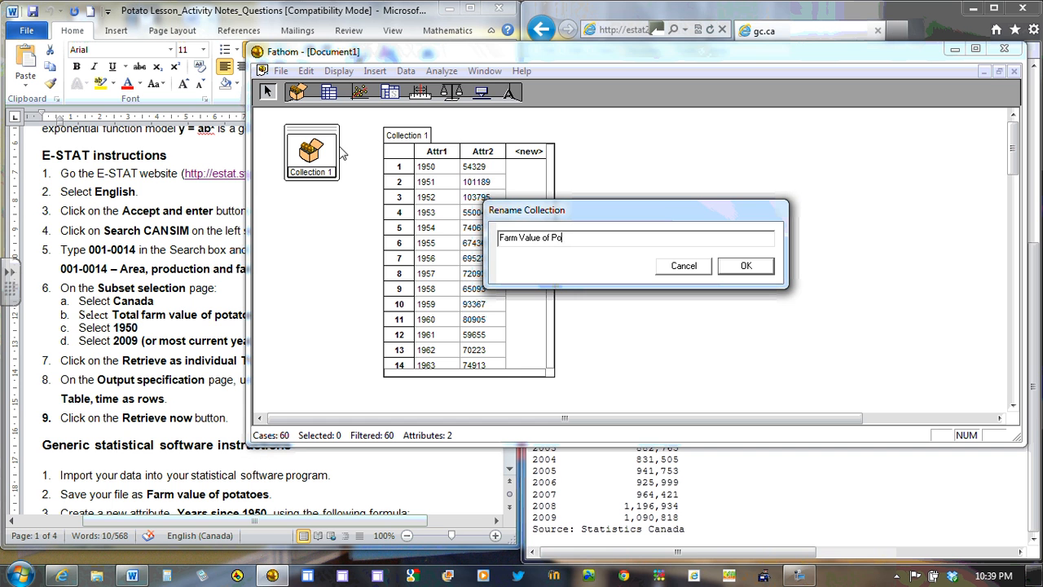
pyautogui.write('tatoes')
pyautogui.click(764, 268)
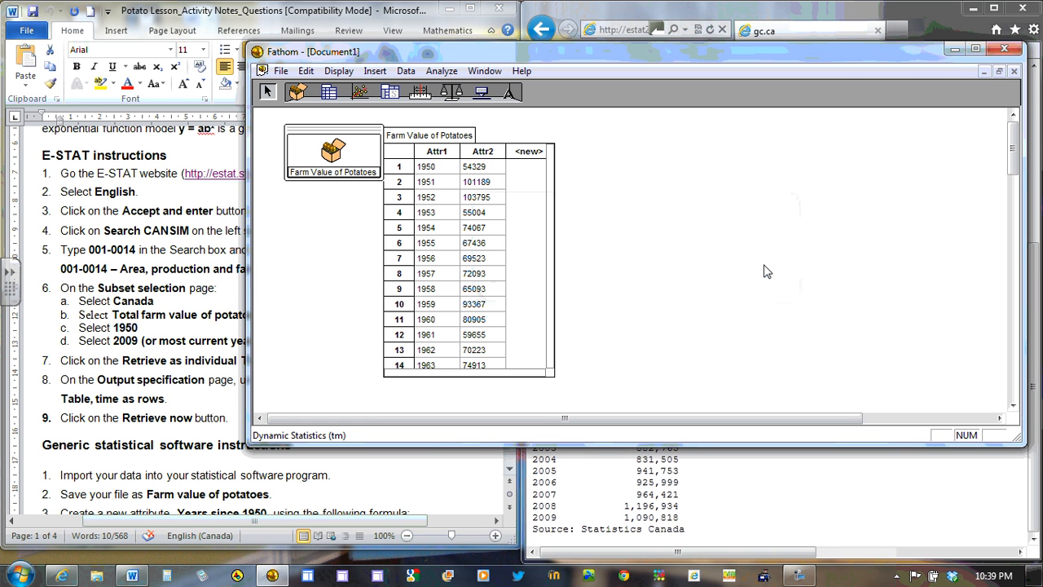
# Step: Rename the first attribute as Year and the second as Value_dollars in the case table
pyautogui.click(437, 153)
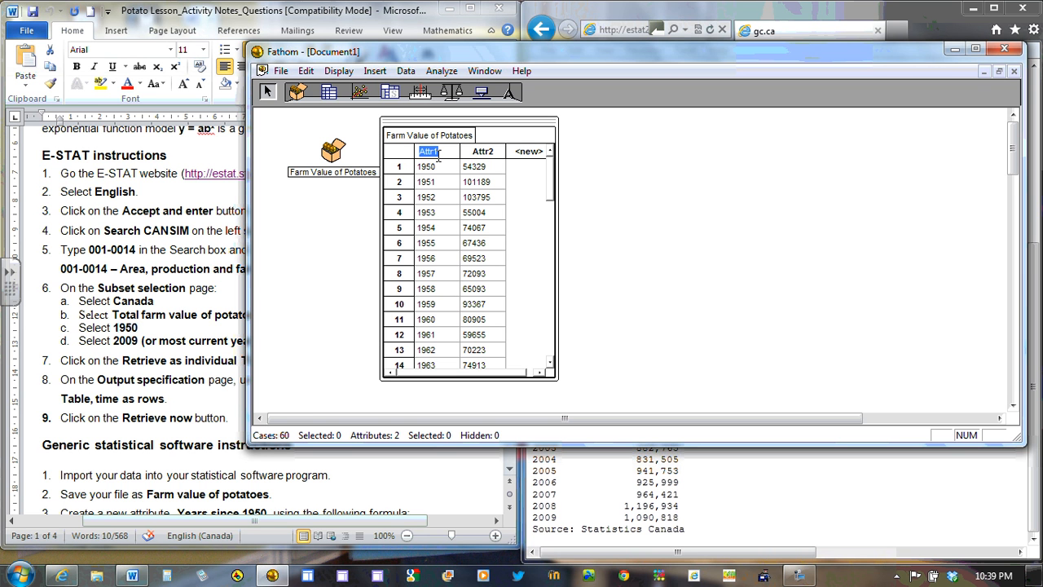
pyautogui.write('ye')
pyautogui.click(476, 152)
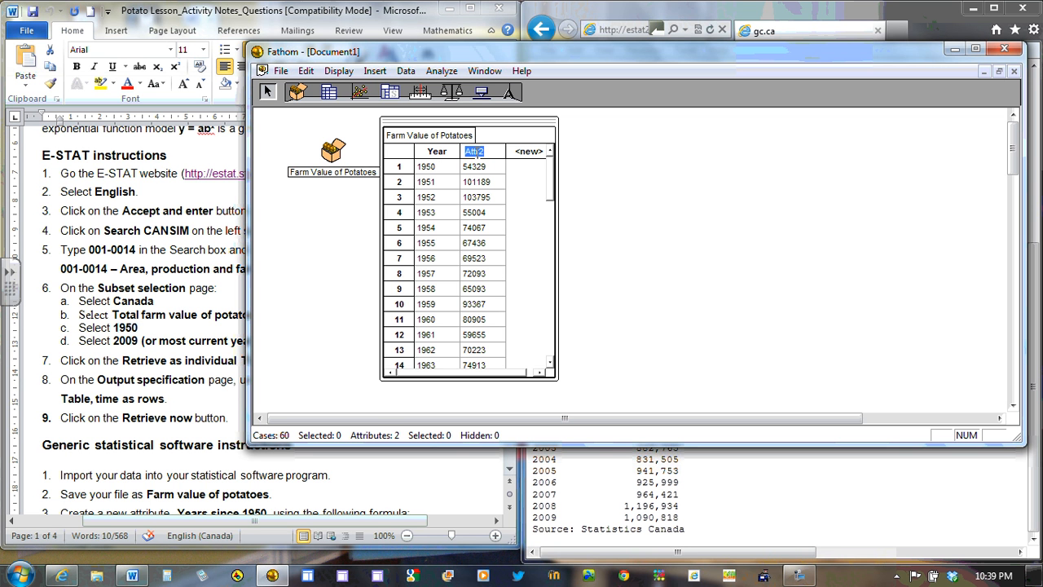
pyautogui.write('Va')
pyautogui.write('lue_Dollars')
pyautogui.click(645, 275)
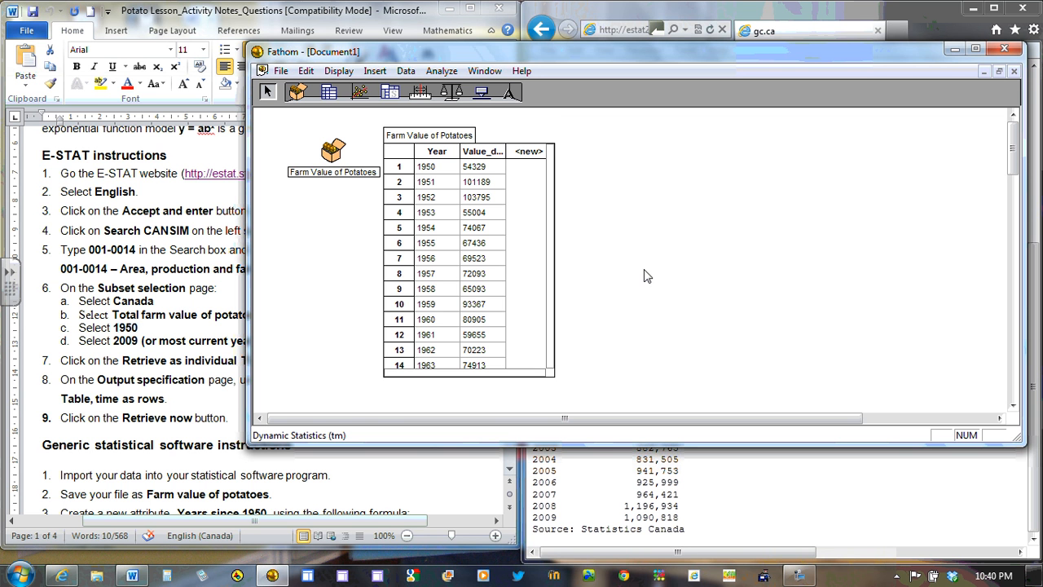
# Step: Reposition the collection icon and shift the case table slightly so that they no longer touch
pyautogui.click(329, 150)
pyautogui.click(425, 147)
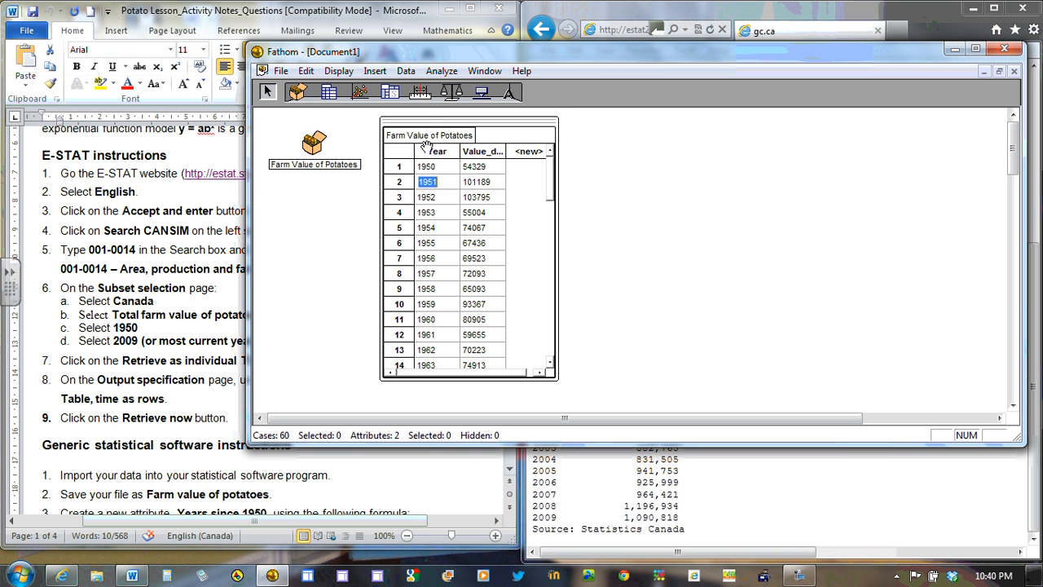
pyautogui.moveTo(427, 124); pyautogui.dragTo(416, 124)
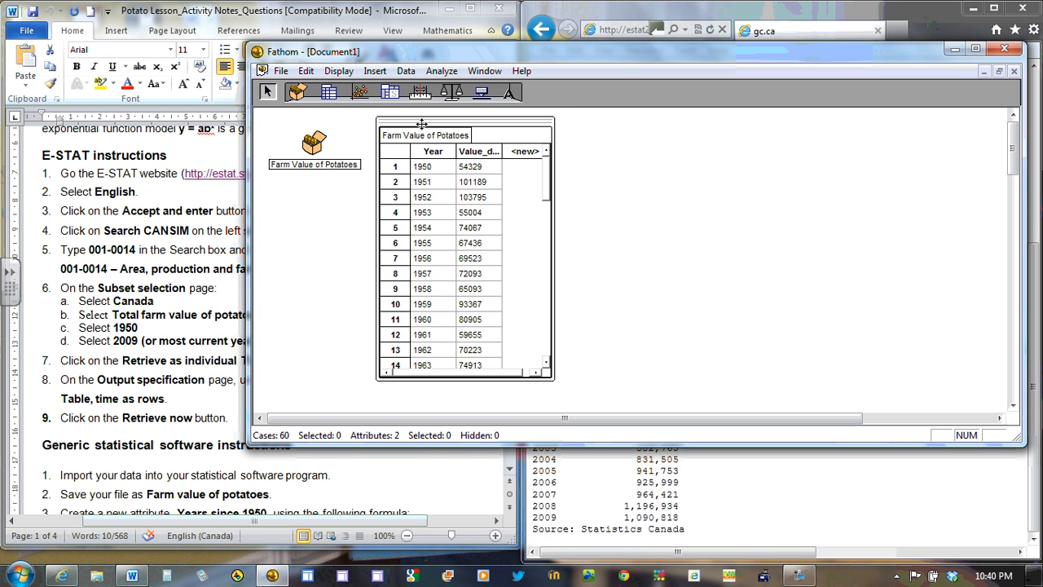
pyautogui.click(624, 191)
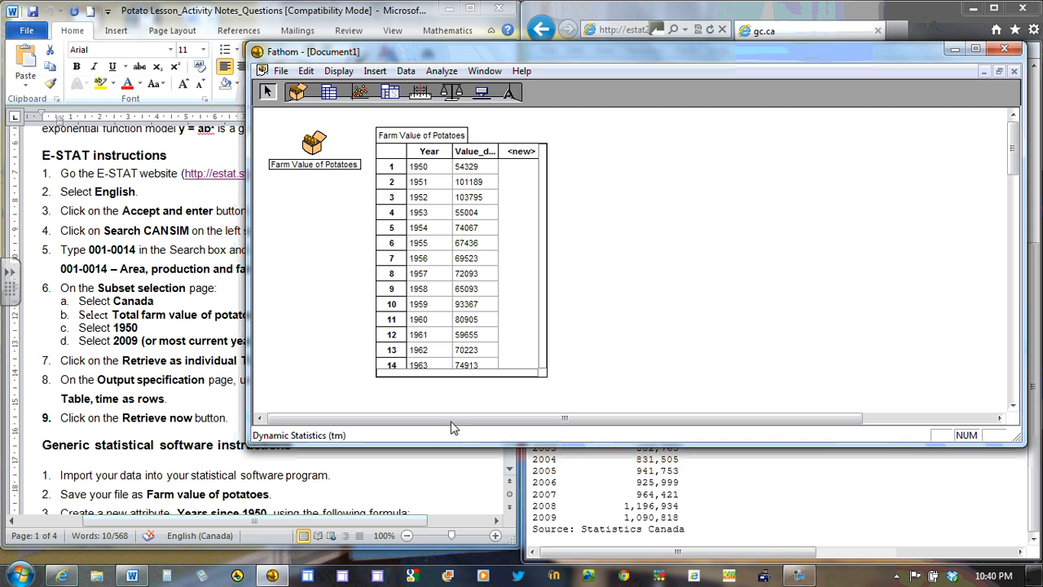
# Step: Review the generic statistical software instructions in the Word document and return to Fathom
pyautogui.click(453, 539)
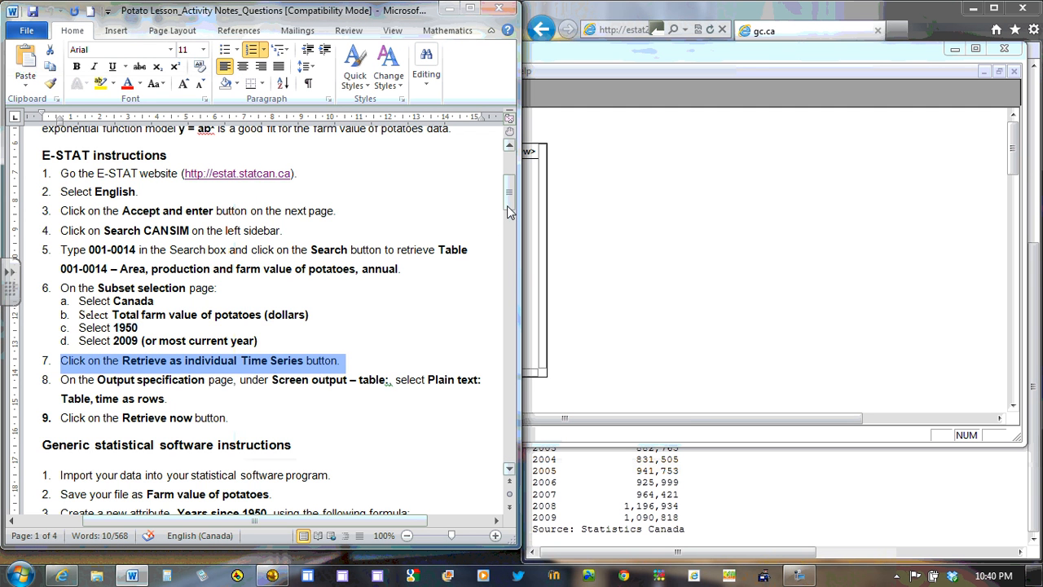
pyautogui.moveTo(507, 205); pyautogui.dragTo(509, 228)
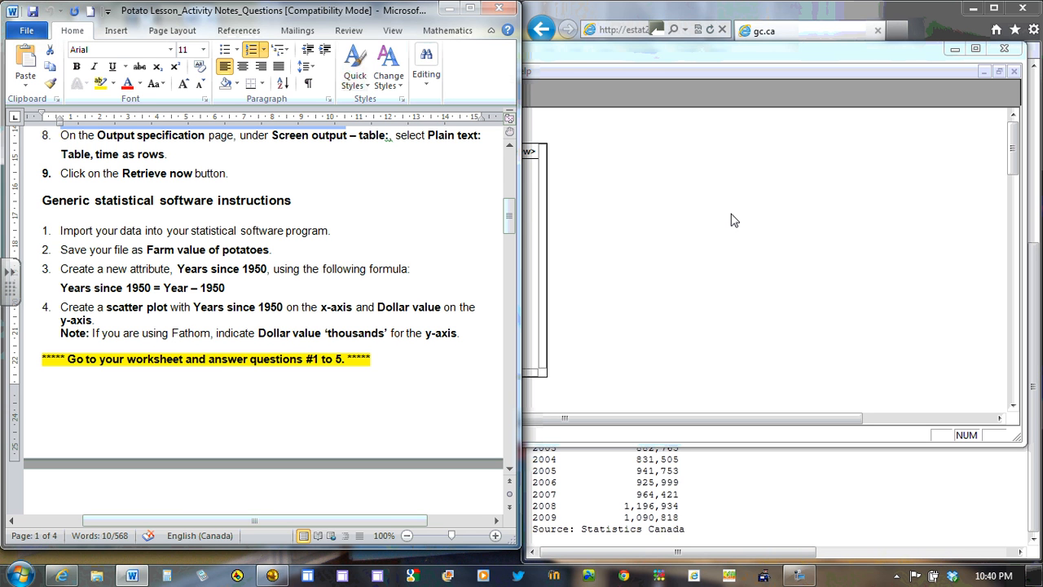
pyautogui.click(688, 244)
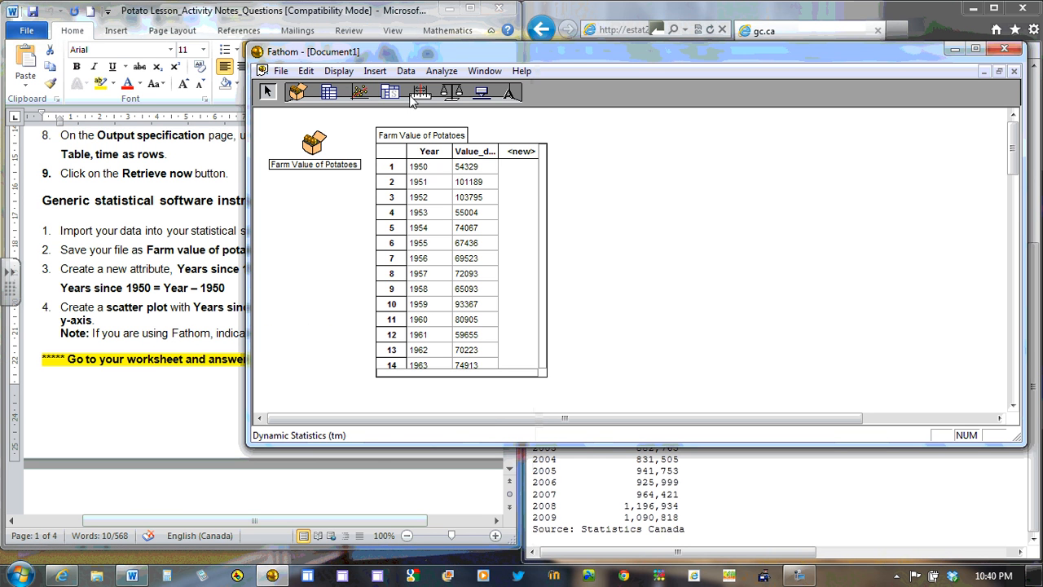
# Step: Create an enlarged trial scatter plot of Value_dollars against Year, and delete it
pyautogui.moveTo(360, 92); pyautogui.dragTo(610, 159)
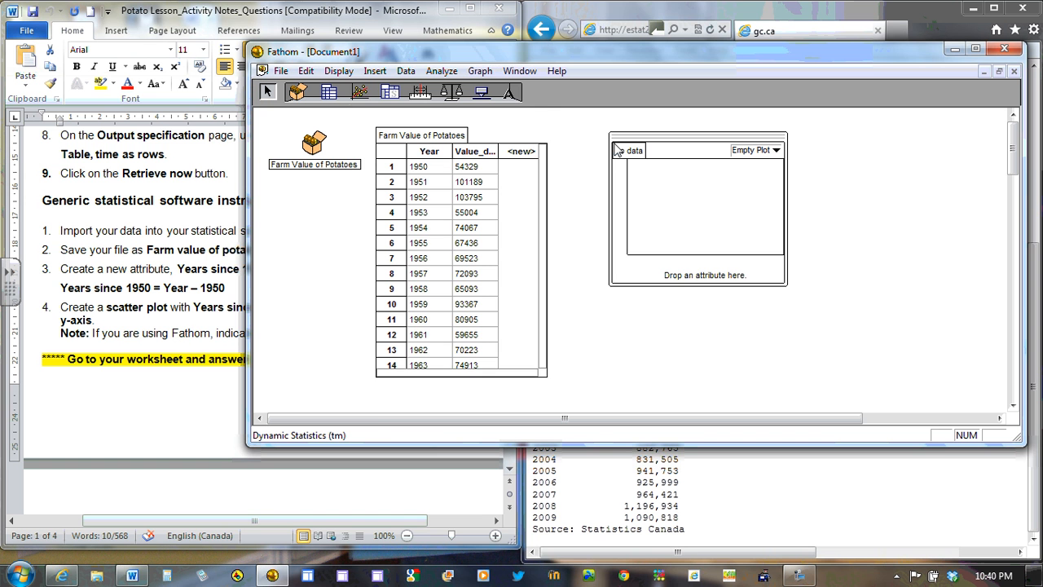
pyautogui.moveTo(411, 153); pyautogui.dragTo(643, 261)
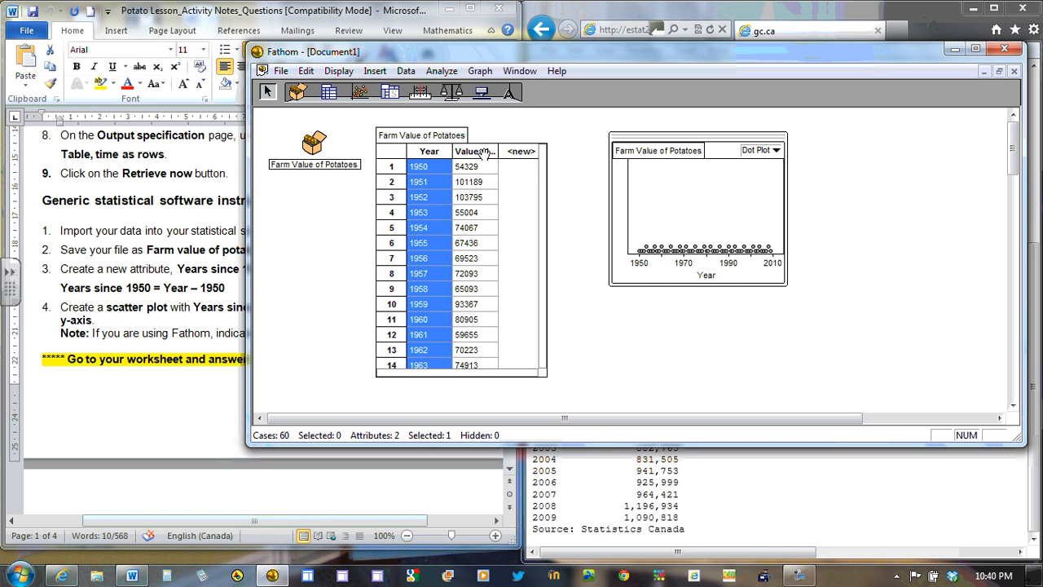
pyautogui.moveTo(489, 153); pyautogui.dragTo(619, 206)
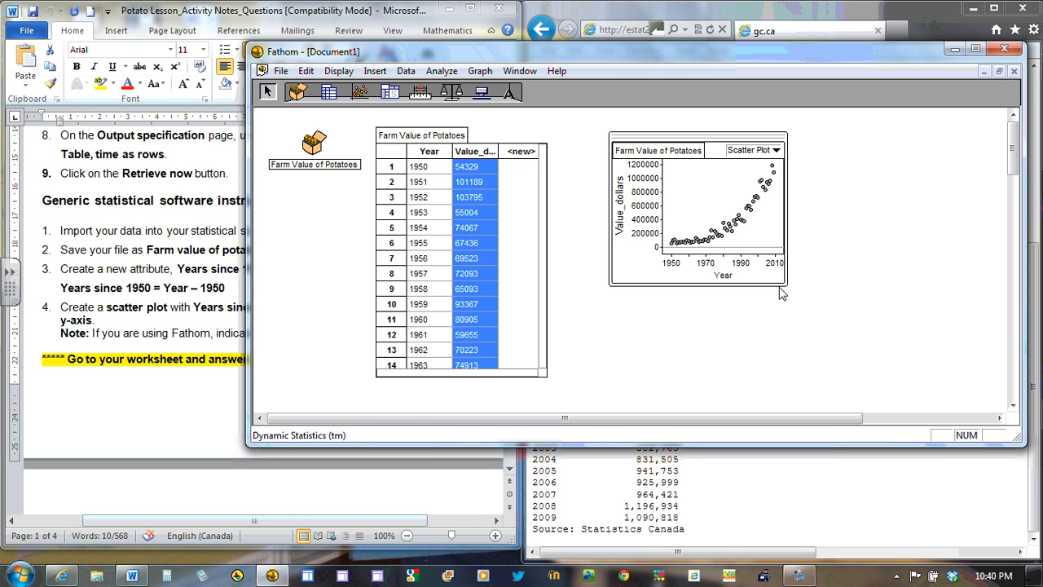
pyautogui.moveTo(774, 290); pyautogui.dragTo(770, 356)
pyautogui.moveTo(788, 303); pyautogui.dragTo(922, 305)
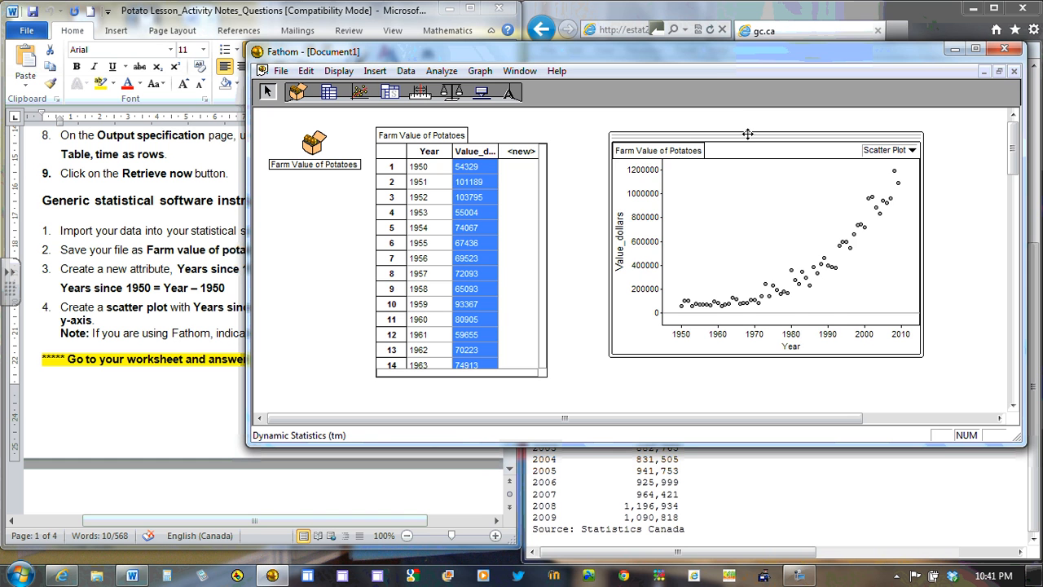
pyautogui.press('Delete')
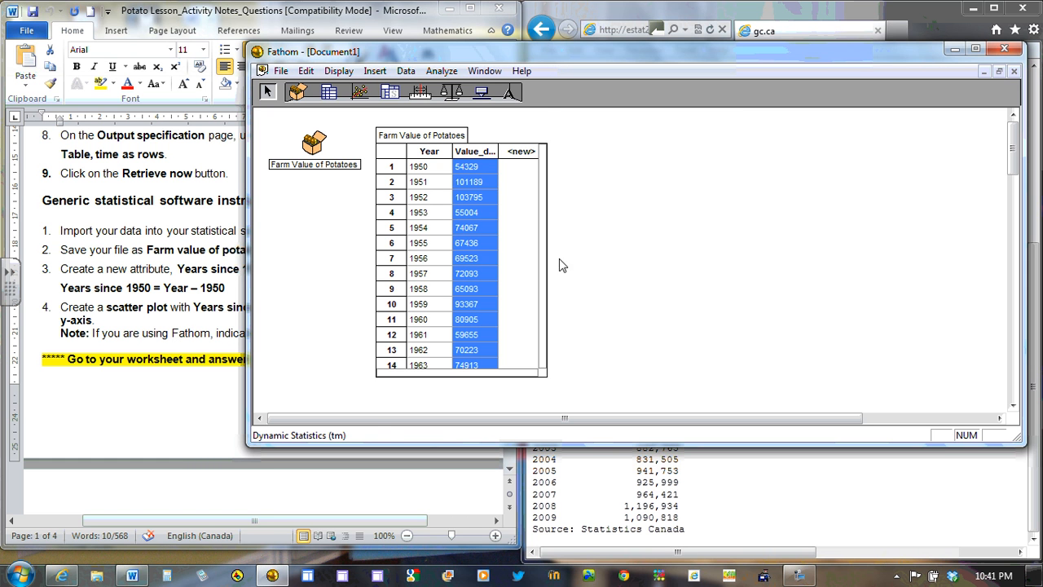
# Step: Add a new attribute named Years_since1950 to the case table
pyautogui.click(522, 230)
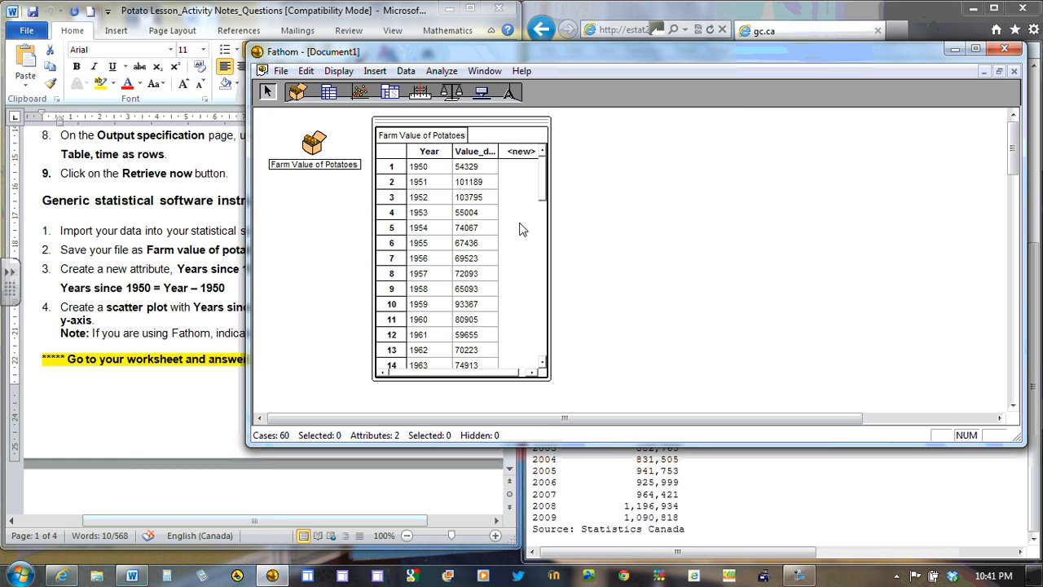
pyautogui.click(520, 149)
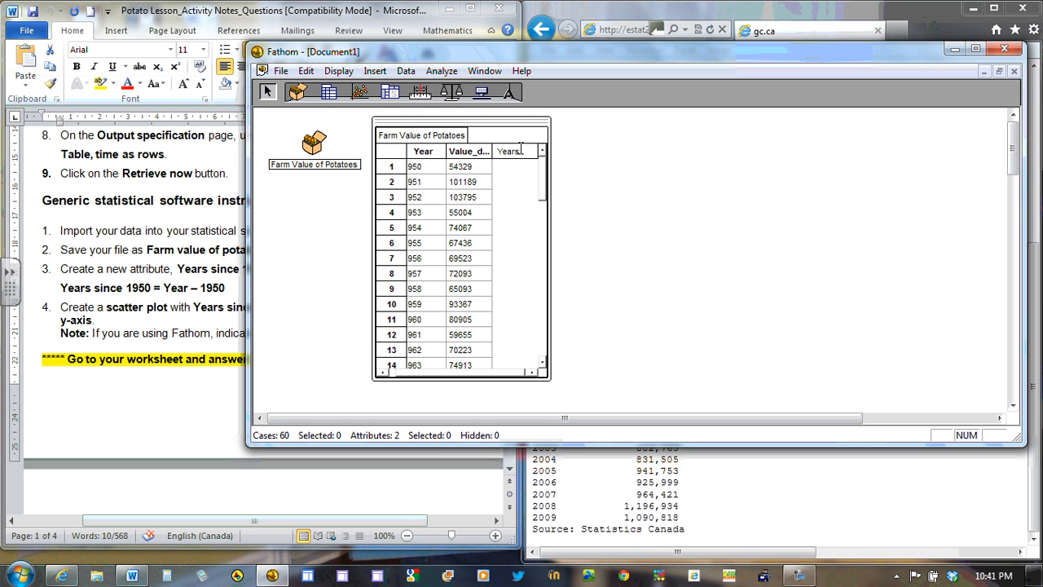
pyautogui.write('Years_since')
pyautogui.write('1950')
pyautogui.press('Return')
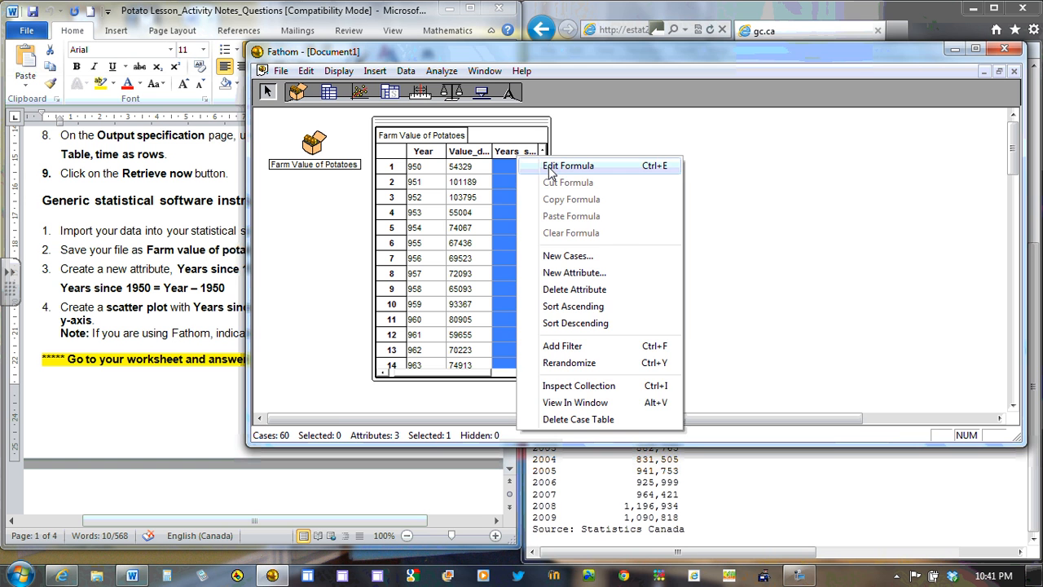
# Step: Define the formula of the Years_since1950 attribute as Year − 1950
pyautogui.click(551, 168)
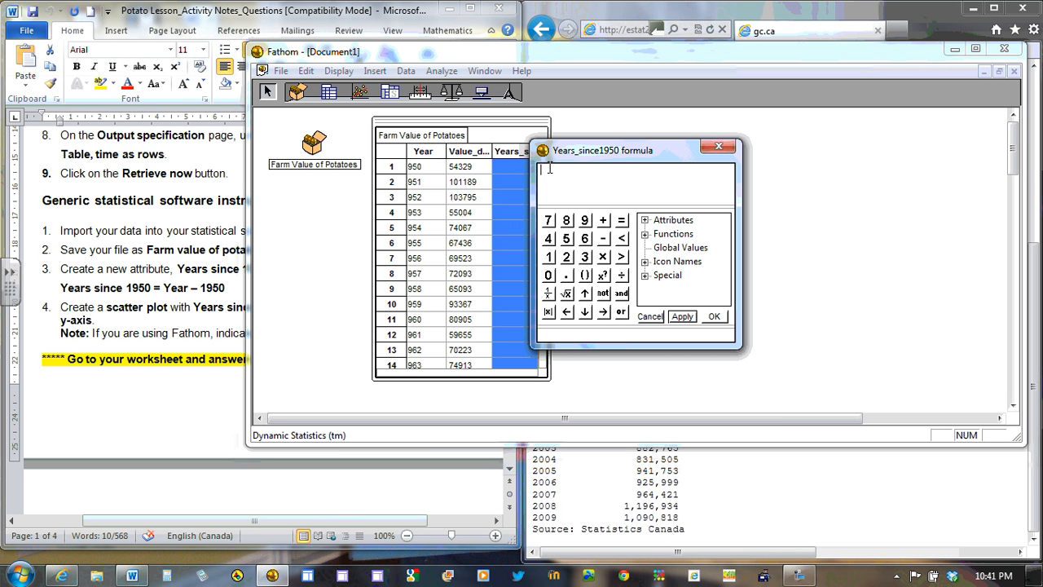
pyautogui.click(644, 220)
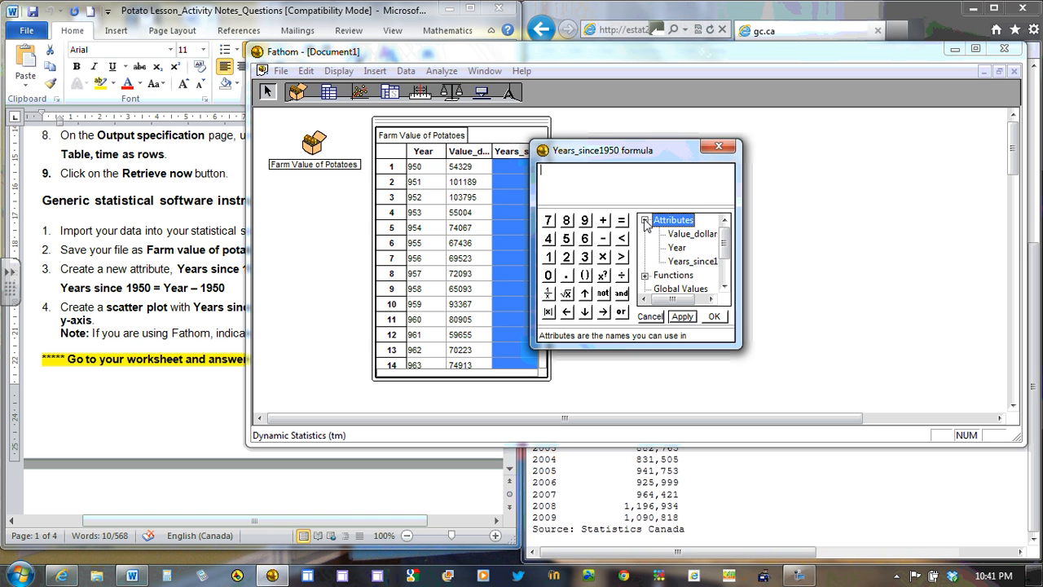
pyautogui.doubleClick(675, 248)
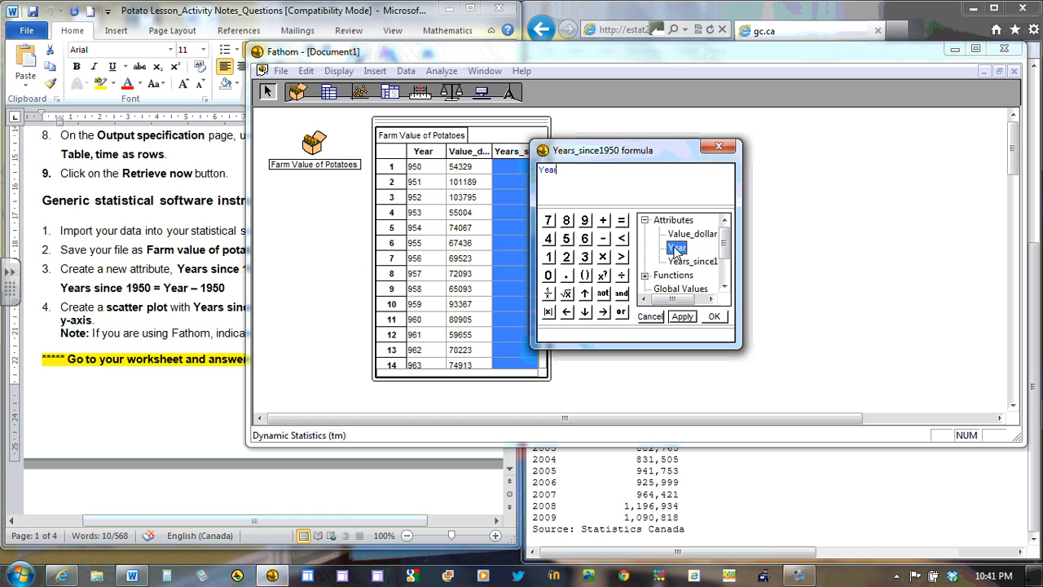
pyautogui.click(602, 241)
pyautogui.click(684, 316)
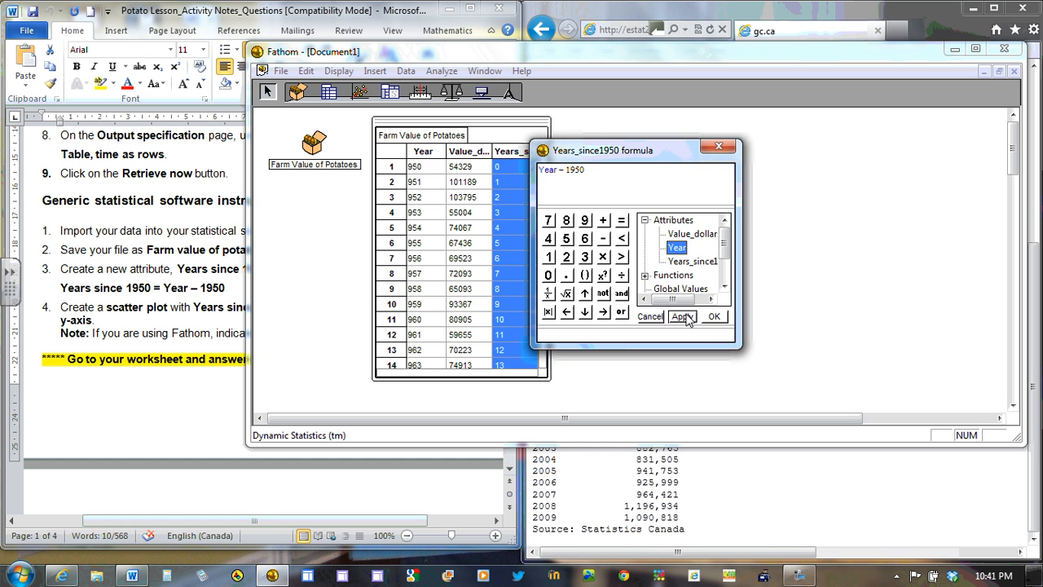
pyautogui.click(713, 316)
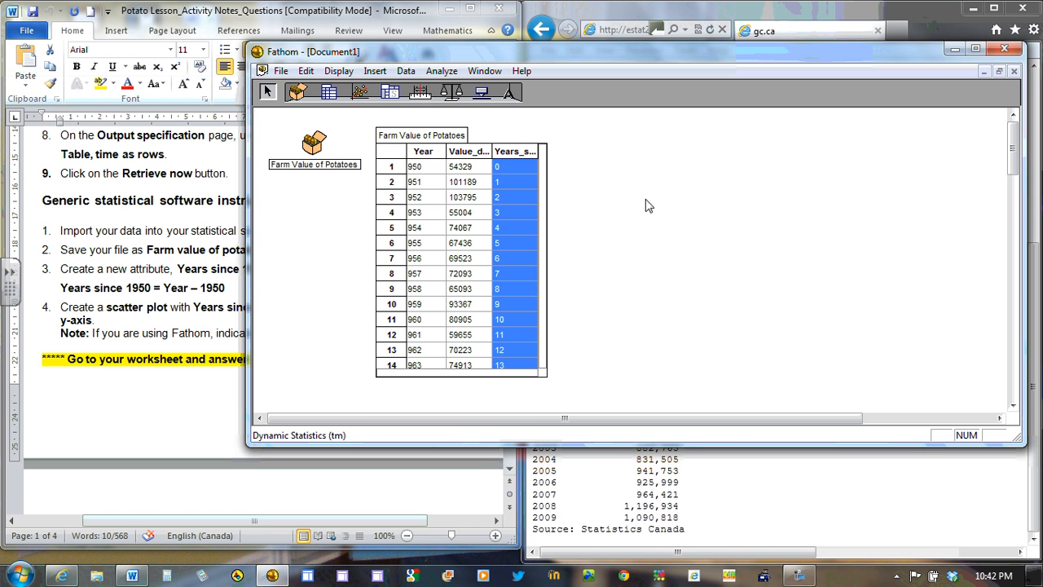
# Step: Following instruction 4 in the Word document, create a Fathom scatter plot with Value_dollars on the y-axis and Years_since1950 on the x-axis
pyautogui.click(186, 333)
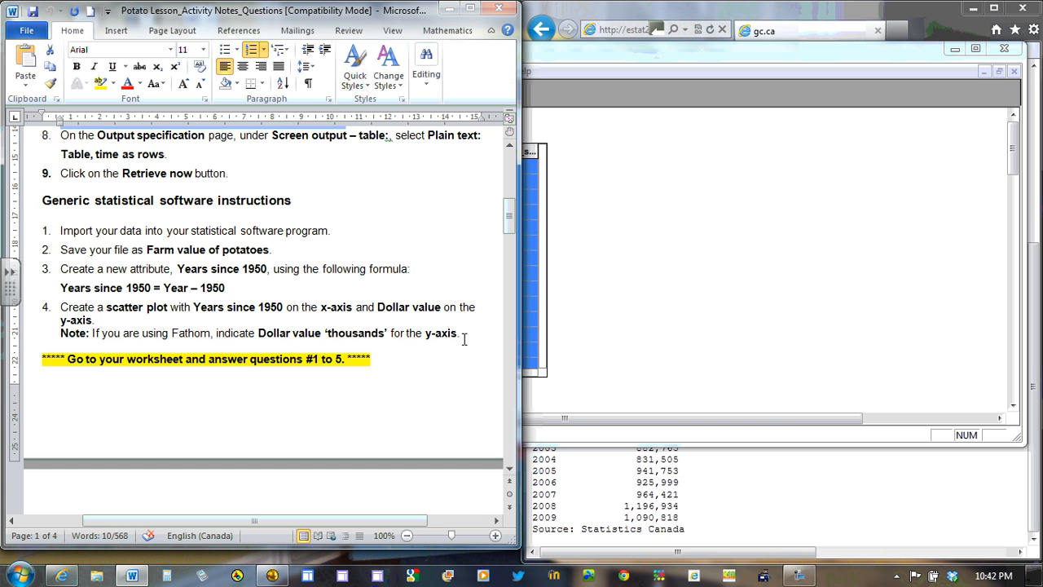
pyautogui.moveTo(465, 339); pyautogui.dragTo(75, 320)
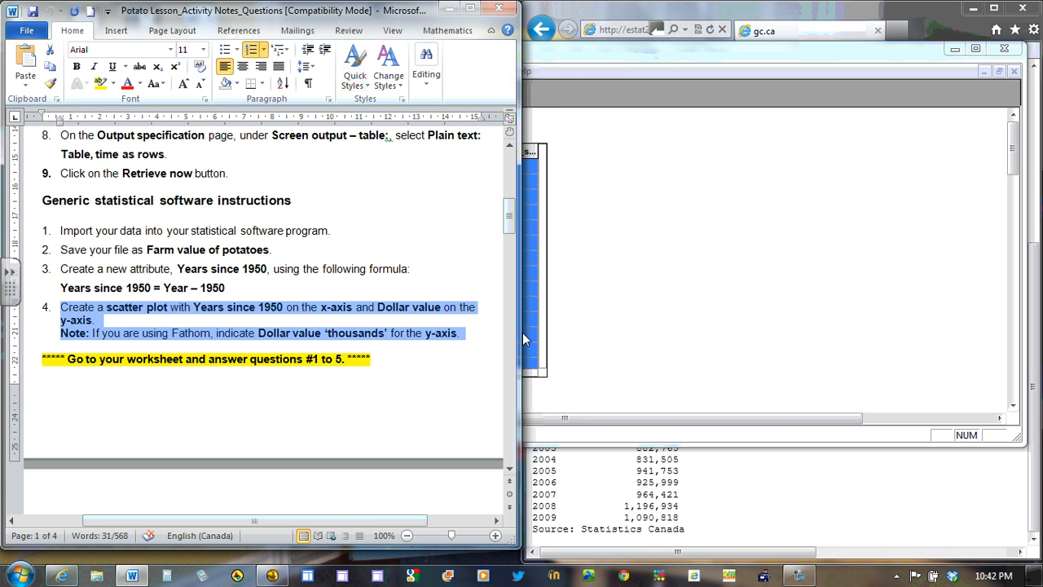
pyautogui.click(741, 292)
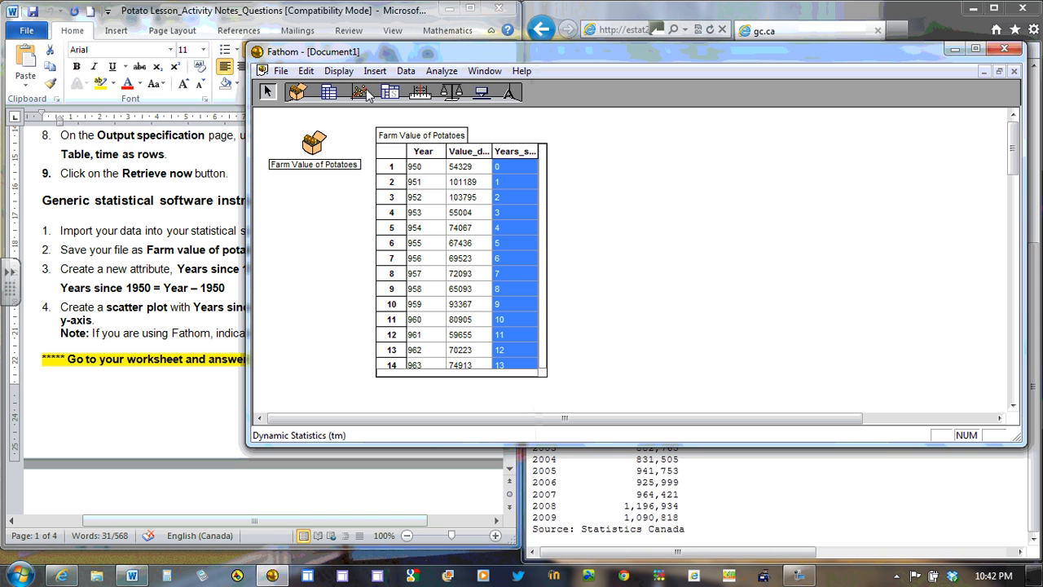
pyautogui.moveTo(360, 91); pyautogui.dragTo(595, 140)
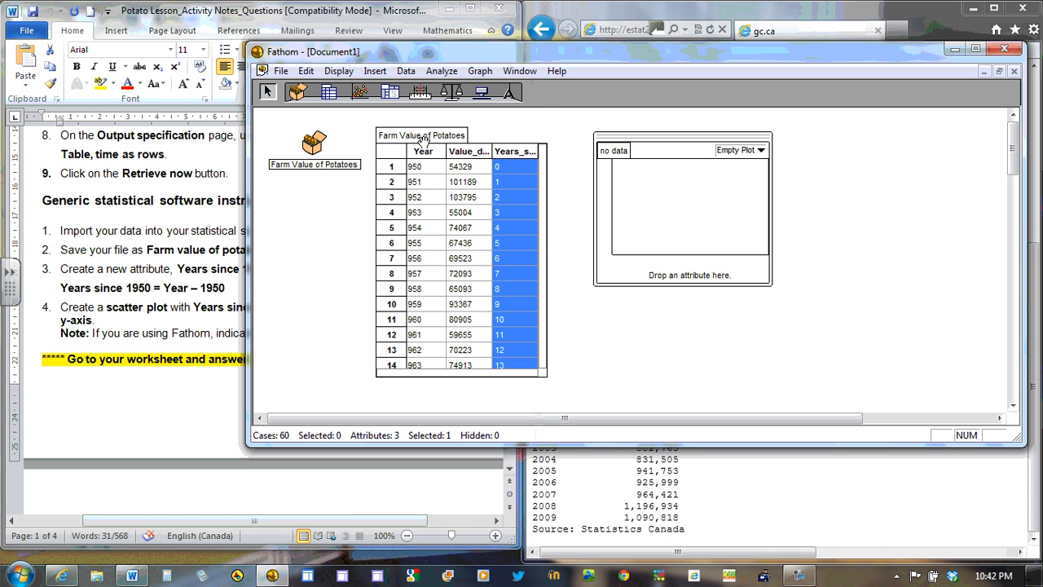
pyautogui.moveTo(449, 151); pyautogui.dragTo(600, 190)
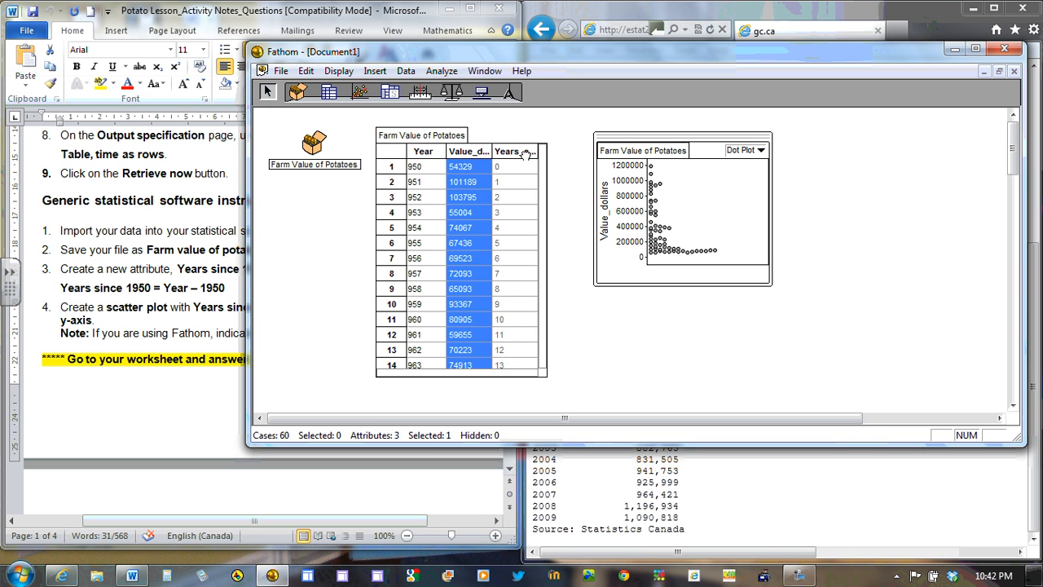
pyautogui.moveTo(513, 152); pyautogui.dragTo(657, 276)
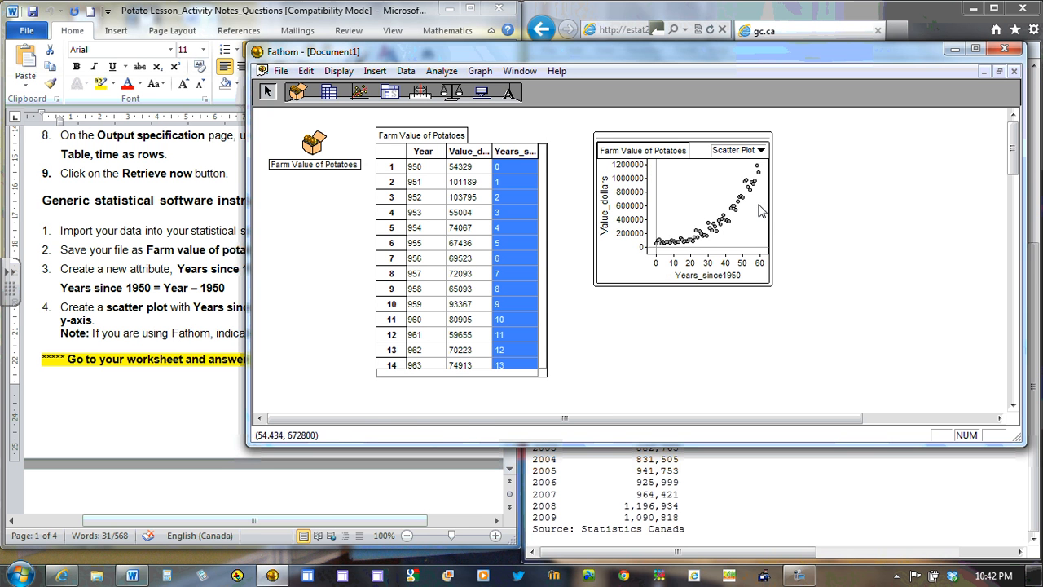
# Step: Enlarge the scatter plot in width and height and move it closer to the case table
pyautogui.moveTo(776, 228); pyautogui.dragTo(873, 230)
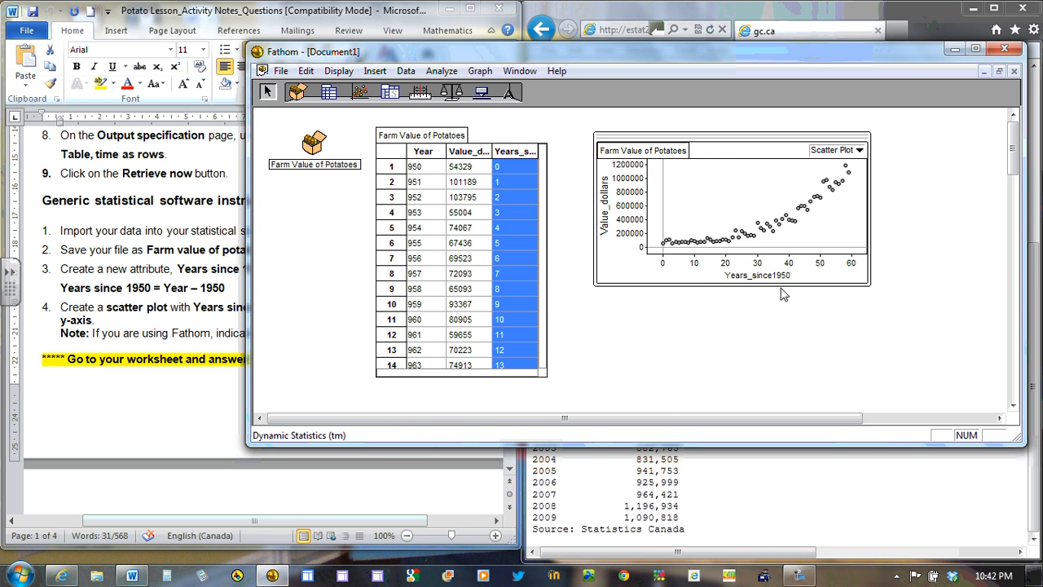
pyautogui.moveTo(779, 285); pyautogui.dragTo(784, 373)
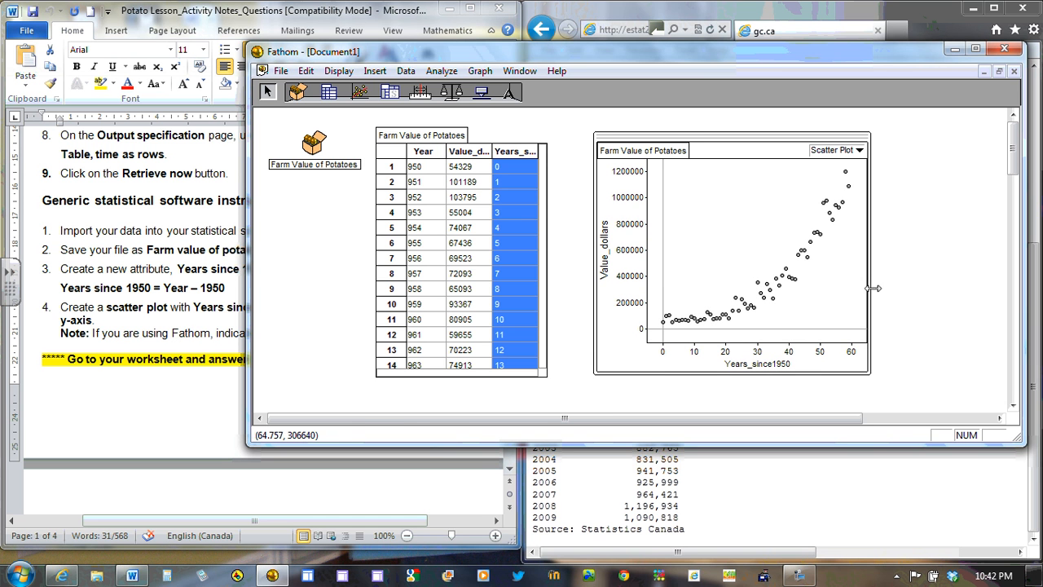
pyautogui.moveTo(870, 287); pyautogui.dragTo(883, 287)
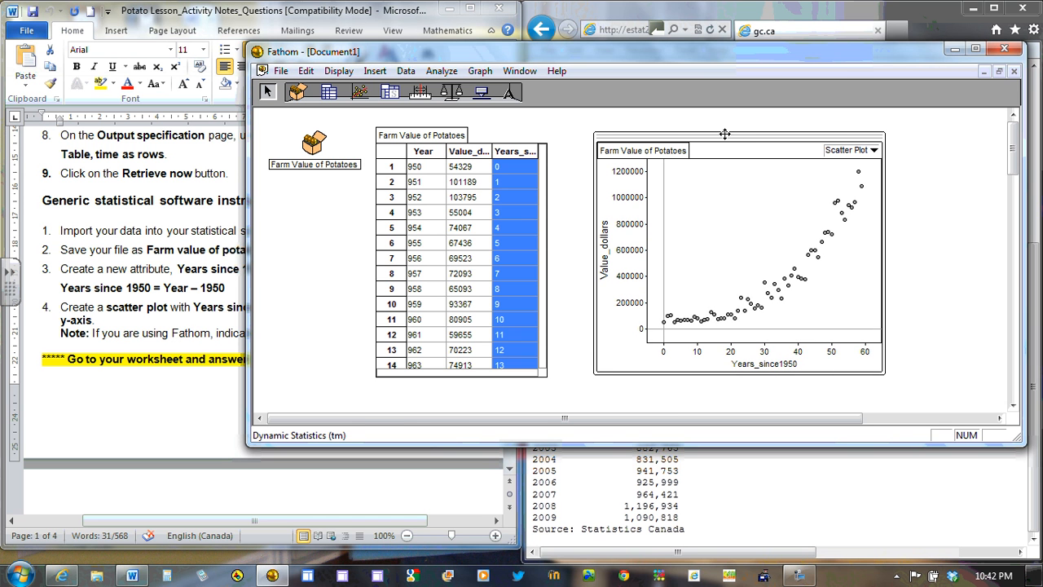
pyautogui.moveTo(726, 133); pyautogui.dragTo(696, 141)
pyautogui.click(880, 197)
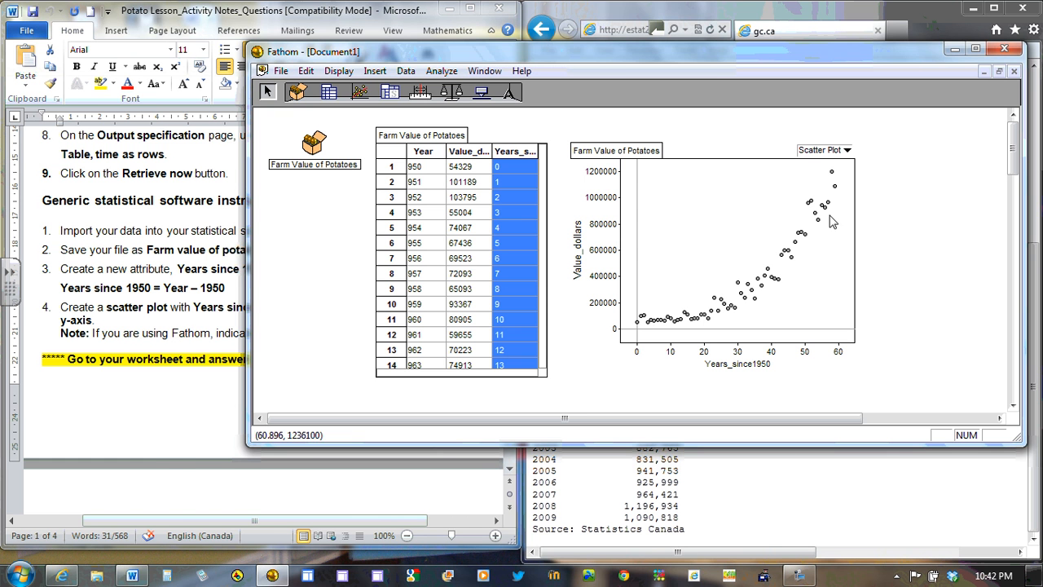
pyautogui.click(795, 579)
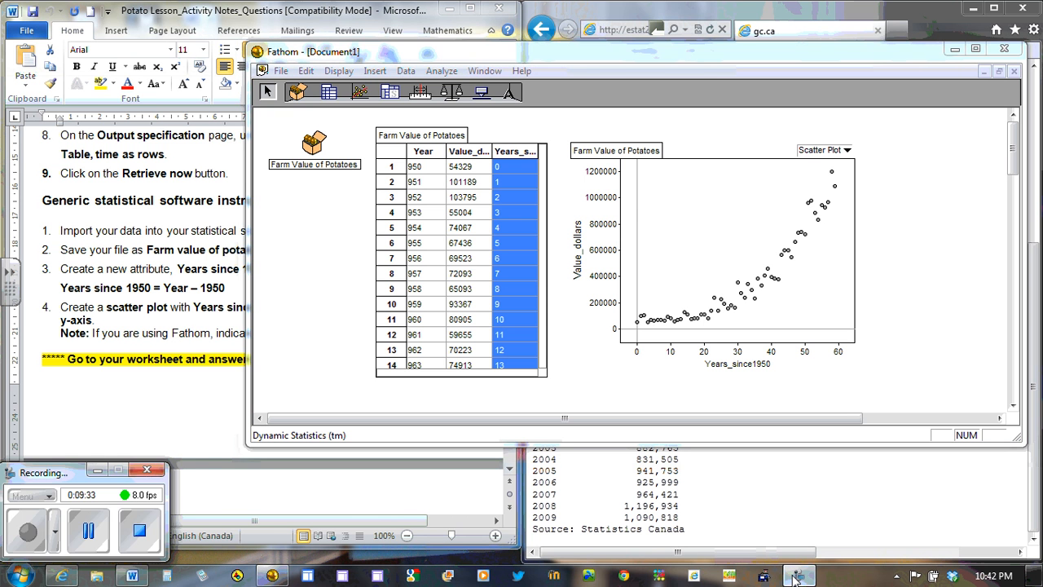
pyautogui.click(794, 578)
# Step: Review the student worksheet questions and the function-plotting instructions 5 and 6 in the Word document
pyautogui.click(358, 482)
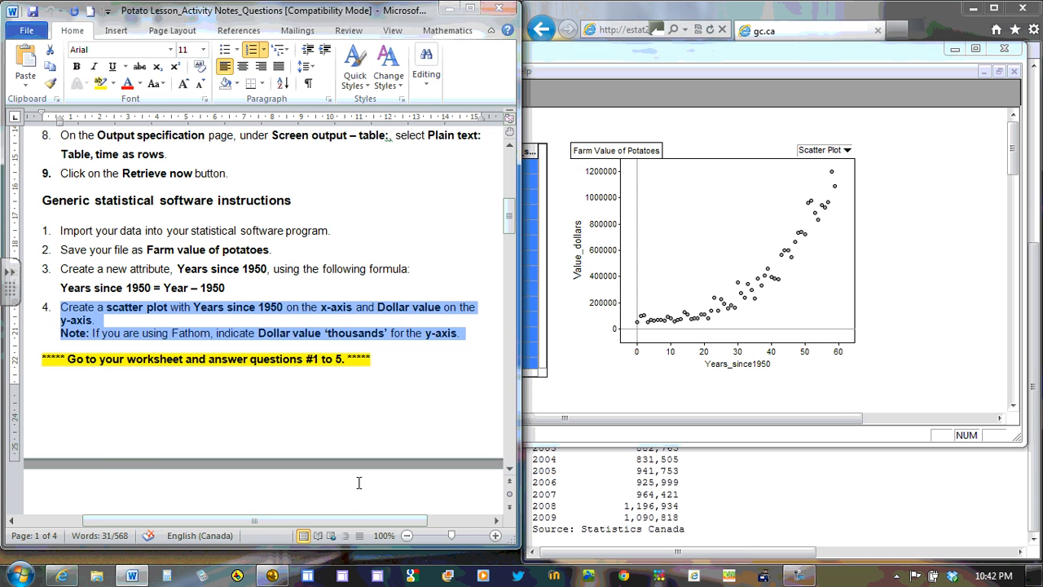
pyautogui.moveTo(510, 216); pyautogui.dragTo(511, 234)
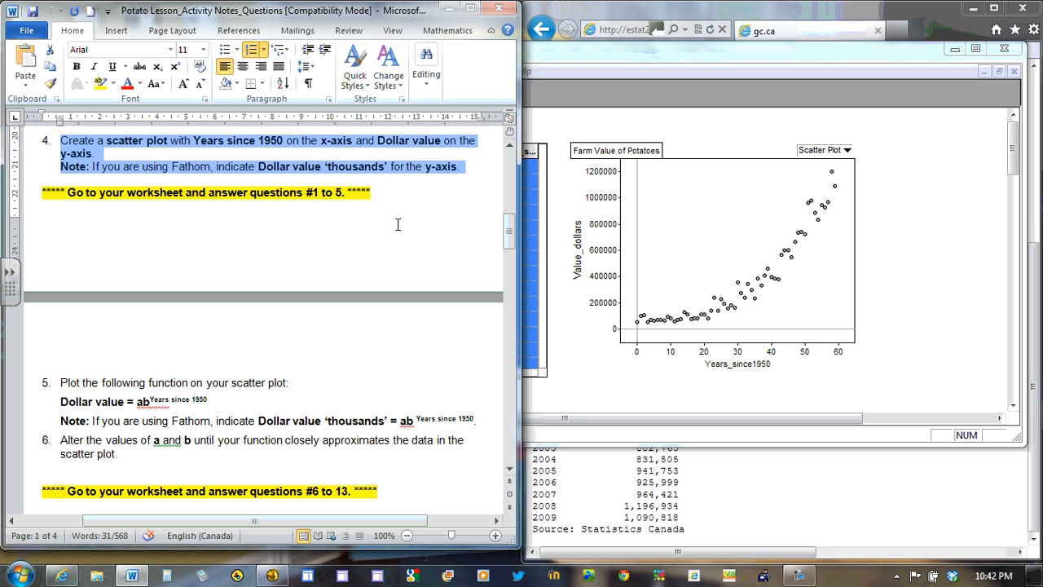
pyautogui.moveTo(507, 239); pyautogui.dragTo(512, 346)
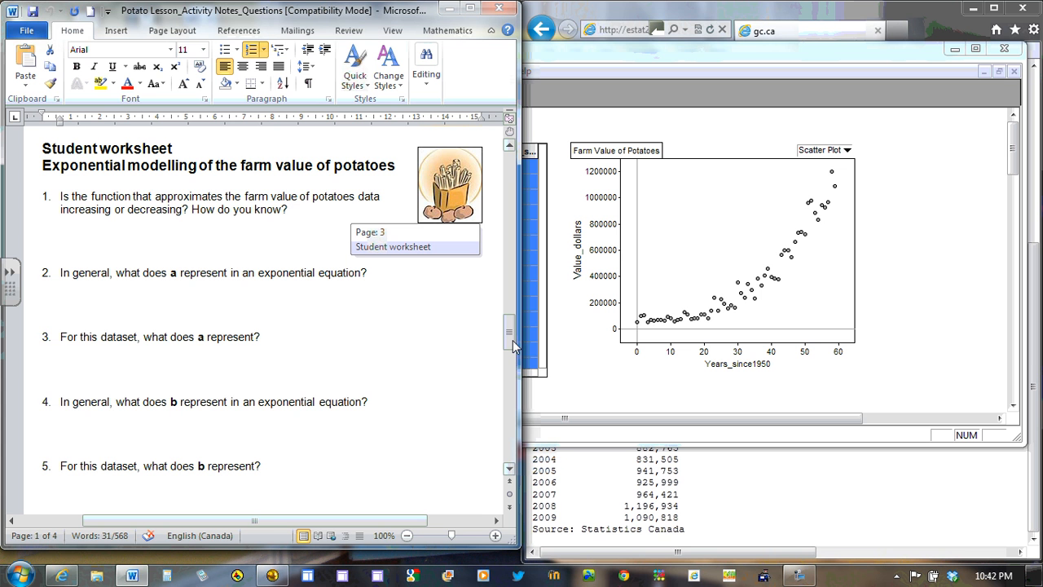
pyautogui.moveTo(513, 339); pyautogui.dragTo(522, 237)
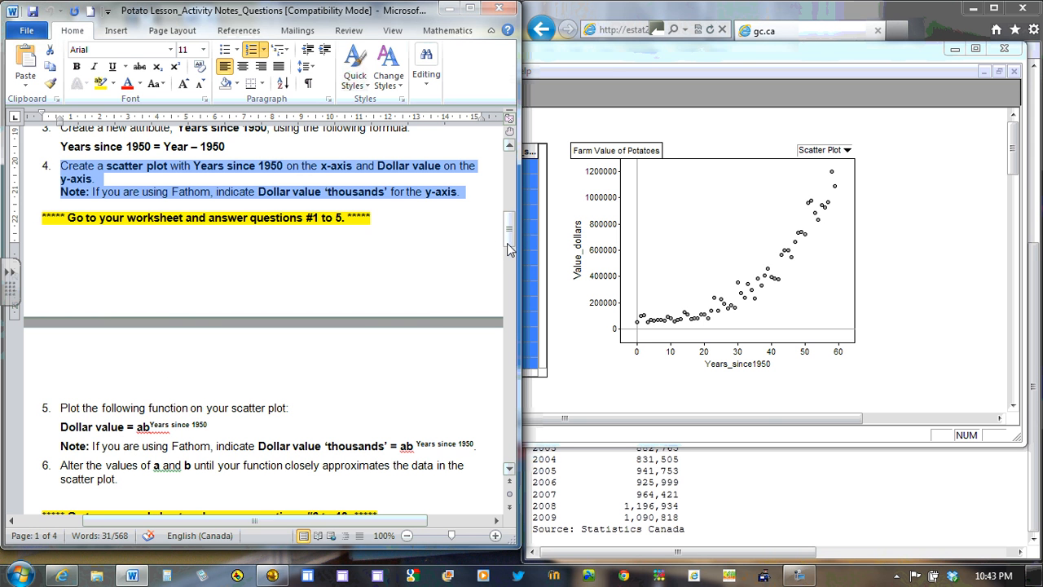
pyautogui.moveTo(507, 241); pyautogui.dragTo(508, 252)
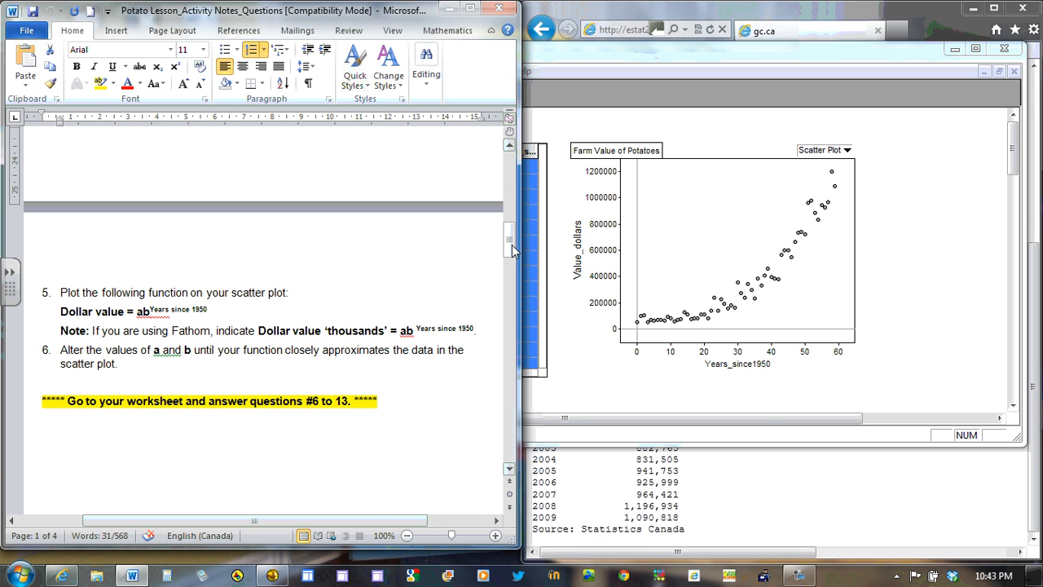
# Step: Return to Fathom, maximize its window and add a text note reading y=ab^x beside the scatter plot
pyautogui.click(731, 404)
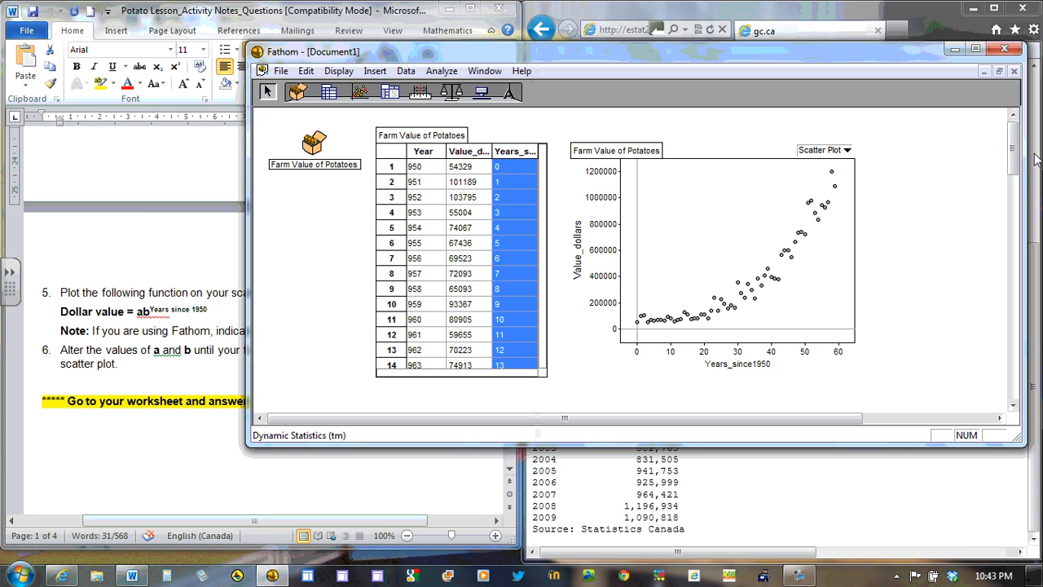
pyautogui.click(975, 48)
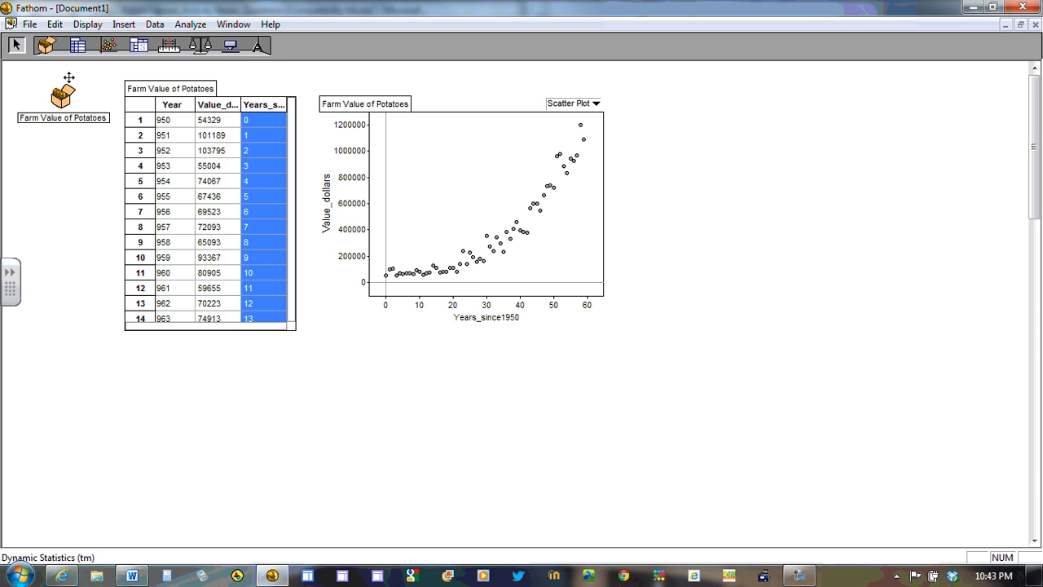
pyautogui.moveTo(258, 46); pyautogui.dragTo(657, 140)
pyautogui.write('y')
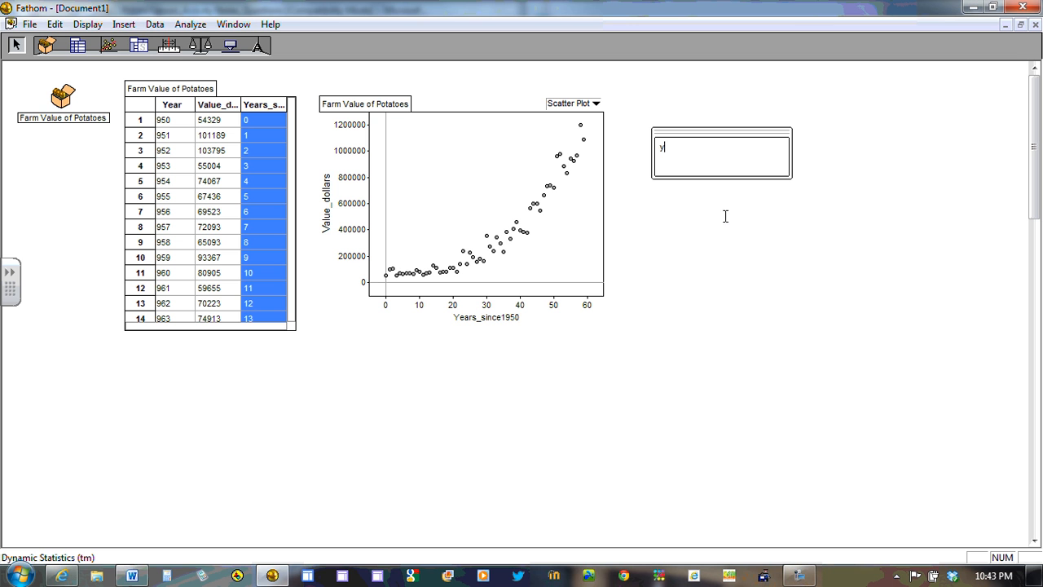
pyautogui.write('=ab^x')
pyautogui.moveTo(675, 148); pyautogui.dragTo(677, 148)
pyautogui.click(679, 152)
pyautogui.moveTo(677, 148); pyautogui.dragTo(668, 149)
pyautogui.click(655, 279)
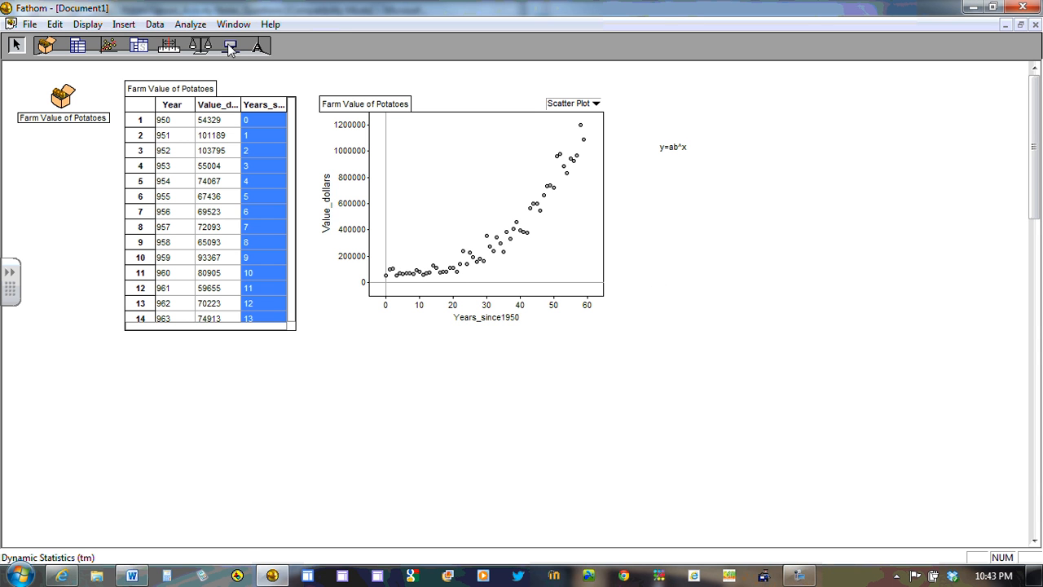
# Step: Add two sliders beneath the scatter plot and name them a and b
pyautogui.moveTo(231, 44); pyautogui.dragTo(354, 330)
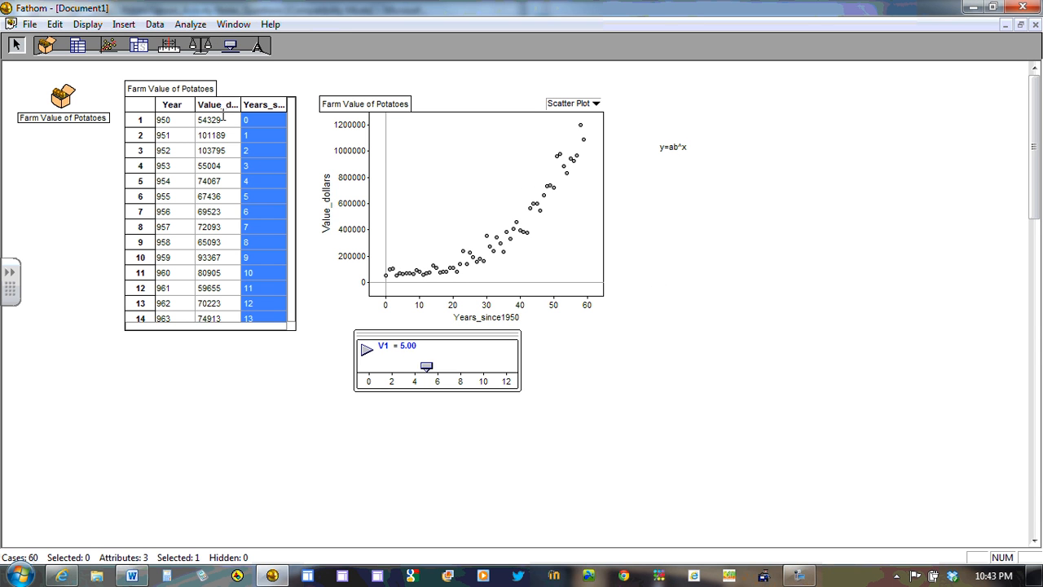
pyautogui.moveTo(231, 45); pyautogui.dragTo(528, 326)
pyautogui.click(383, 345)
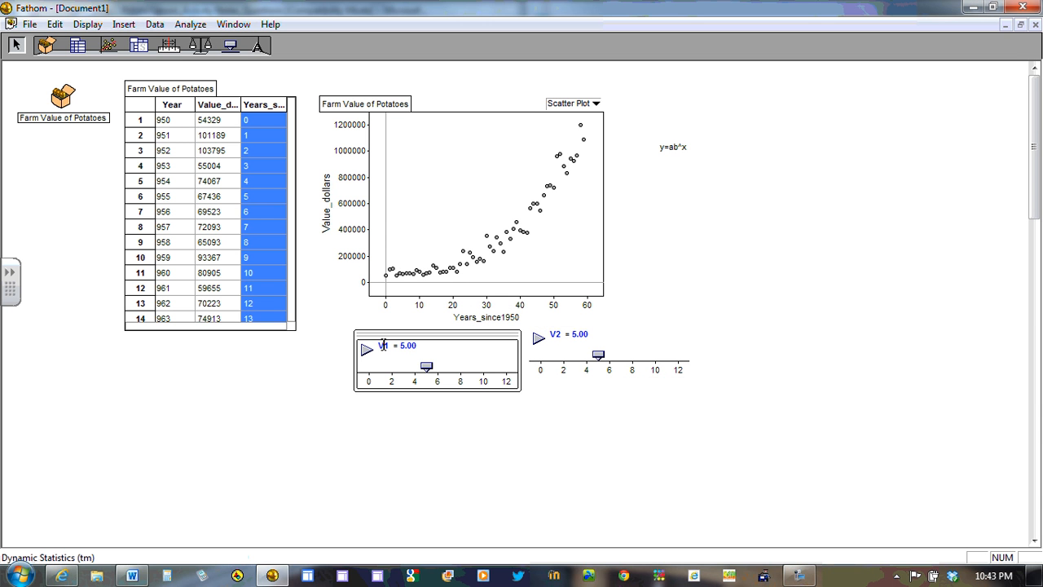
pyautogui.moveTo(391, 347); pyautogui.dragTo(380, 349)
pyautogui.write('a')
pyautogui.press('BackSpace')
pyautogui.click(556, 336)
pyautogui.moveTo(562, 335); pyautogui.dragTo(550, 343)
pyautogui.write('b')
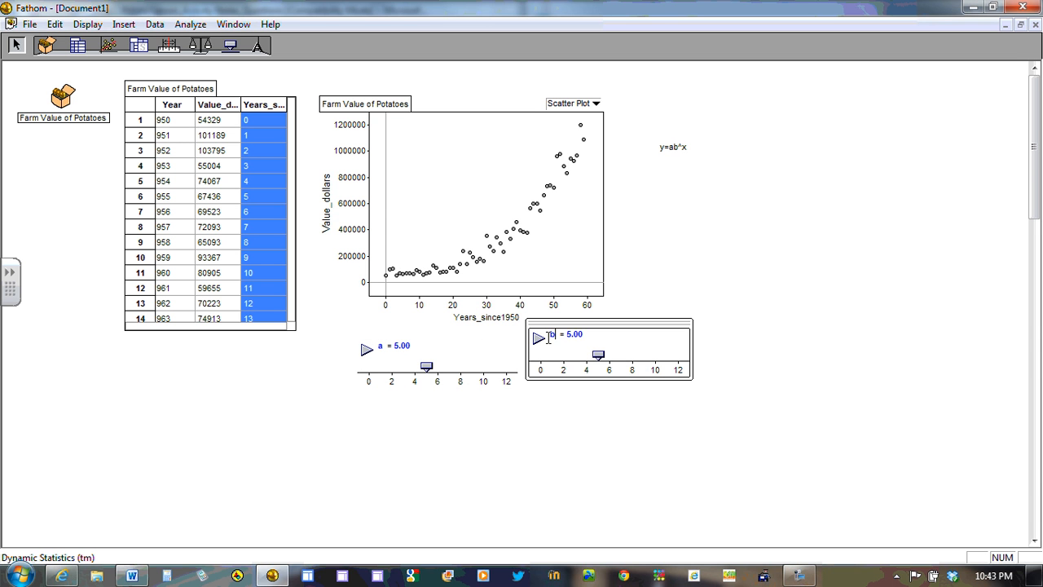
pyautogui.click(551, 457)
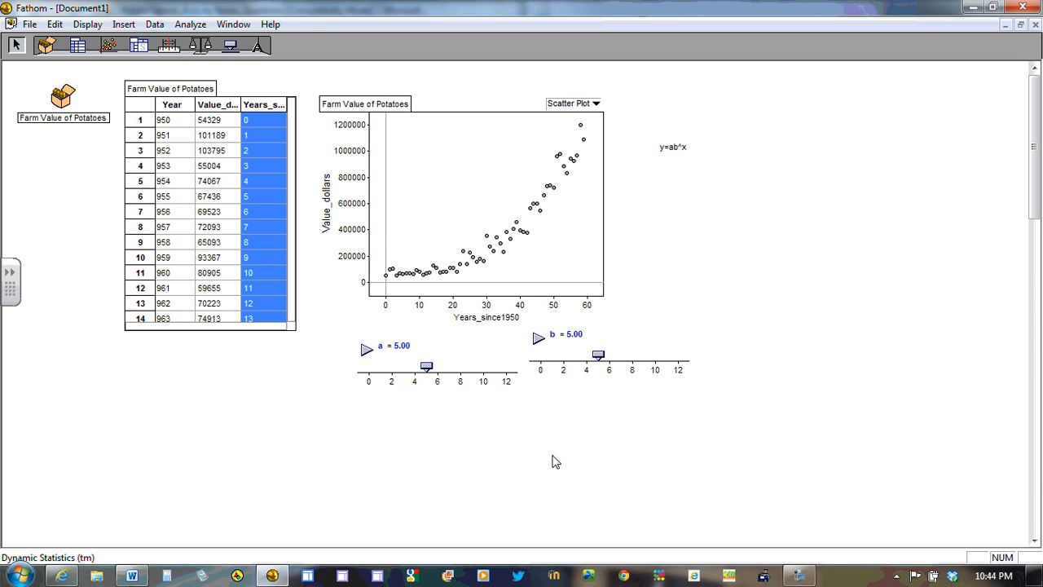
# Step: Plot the function a·b^Years_since1950 on the scatter plot
pyautogui.rightClick(469, 192)
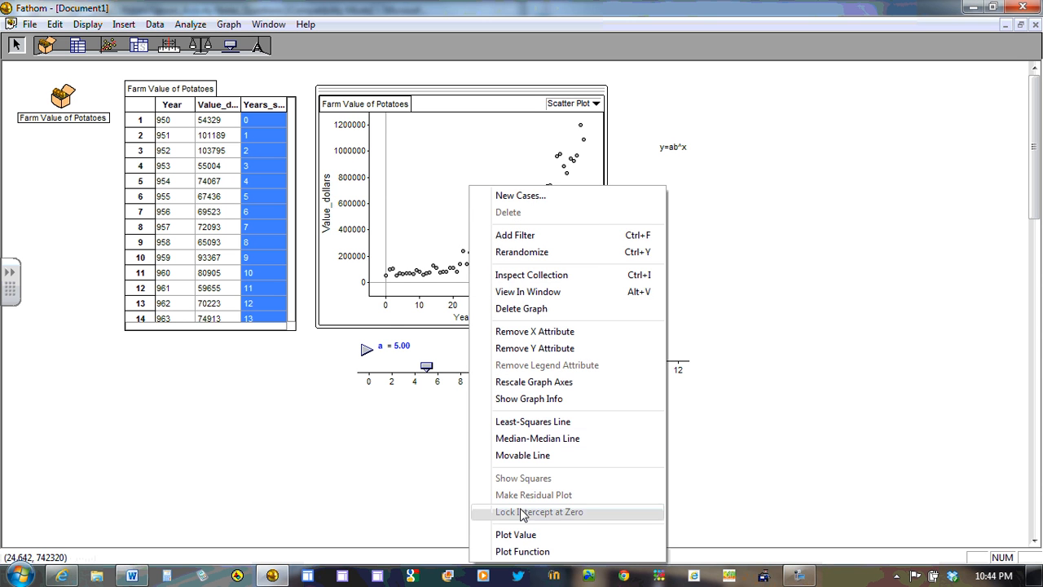
pyautogui.click(525, 552)
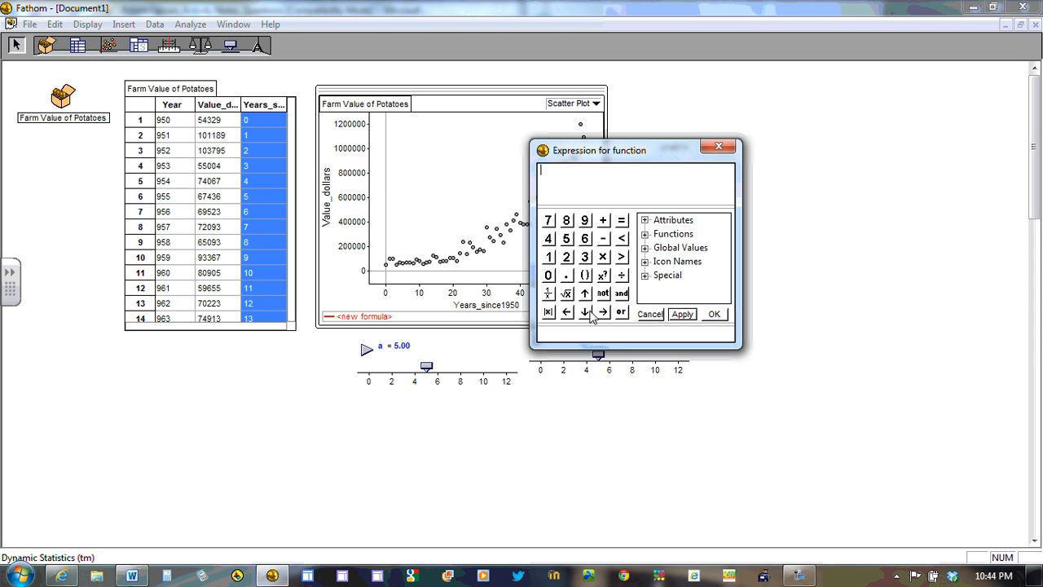
pyautogui.click(603, 256)
pyautogui.click(644, 221)
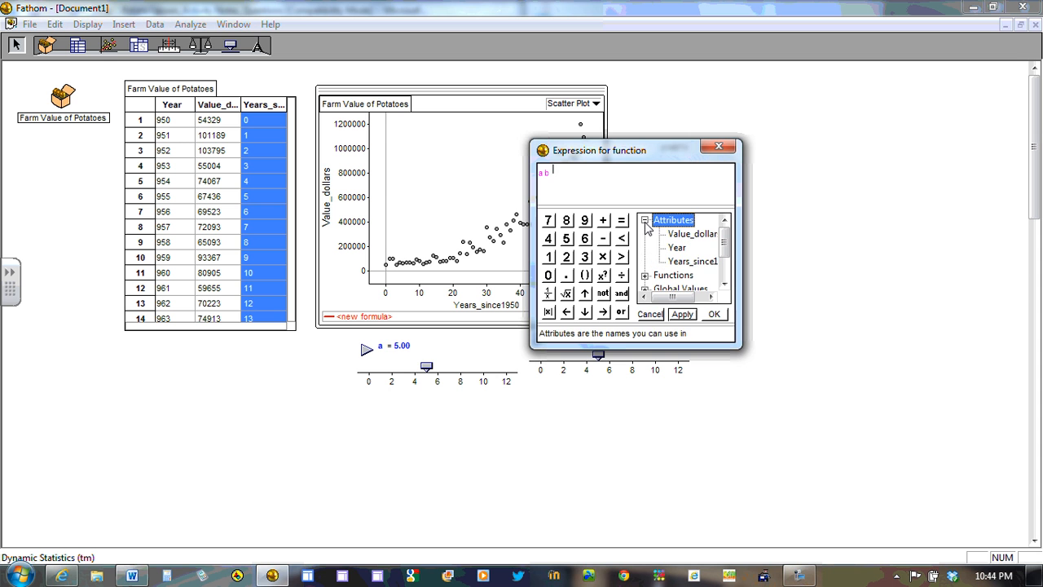
pyautogui.doubleClick(692, 261)
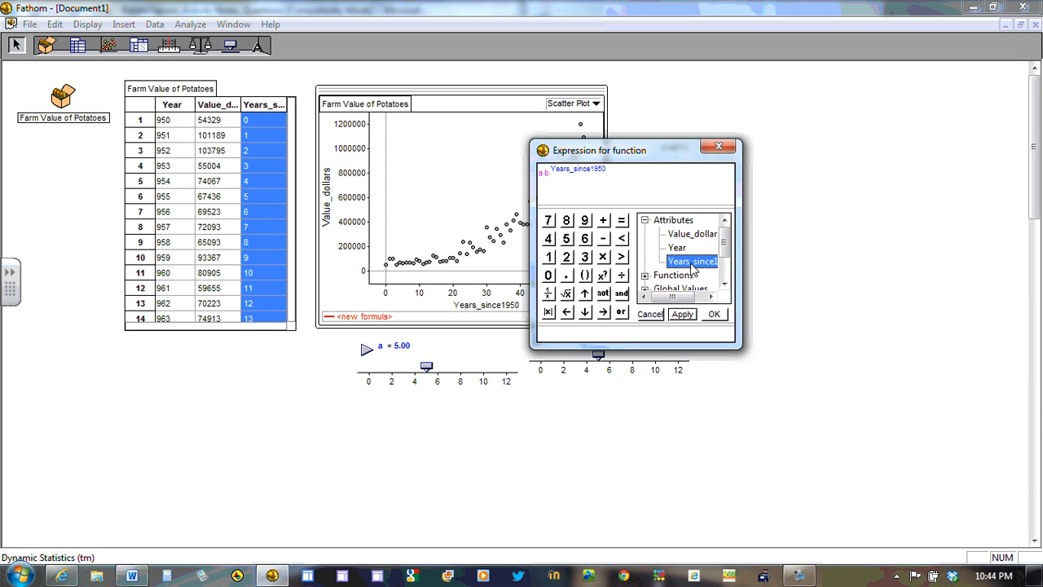
pyautogui.click(683, 314)
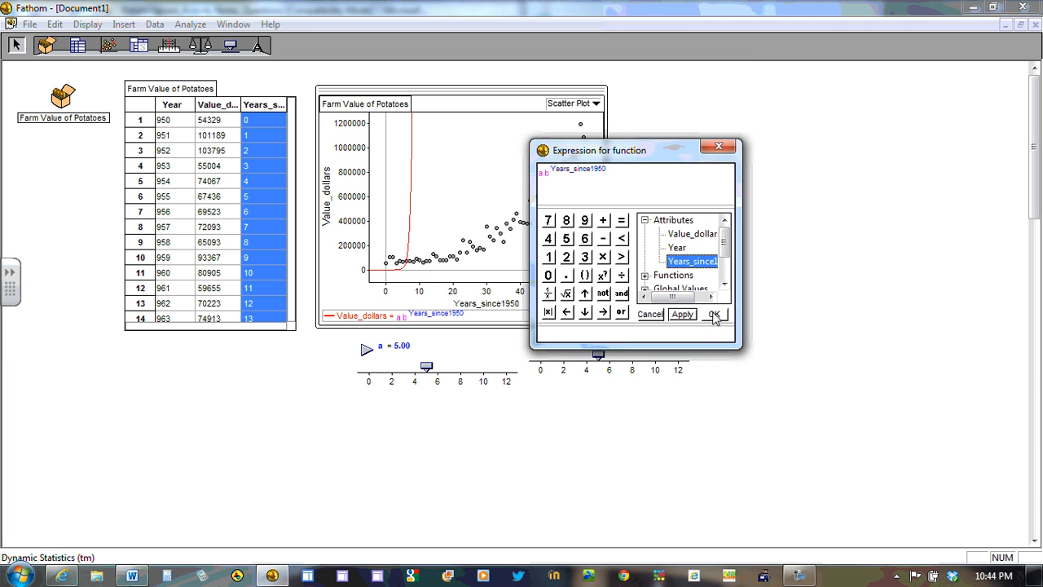
pyautogui.click(713, 315)
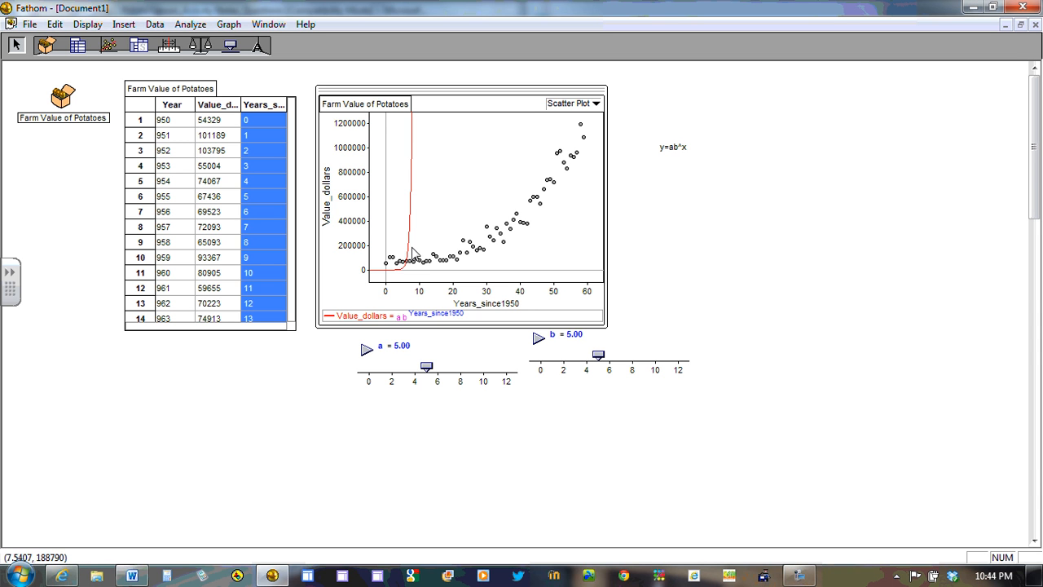
# Step: Move slider b so it lines up level with slider a, clear of the graph
pyautogui.click(562, 380)
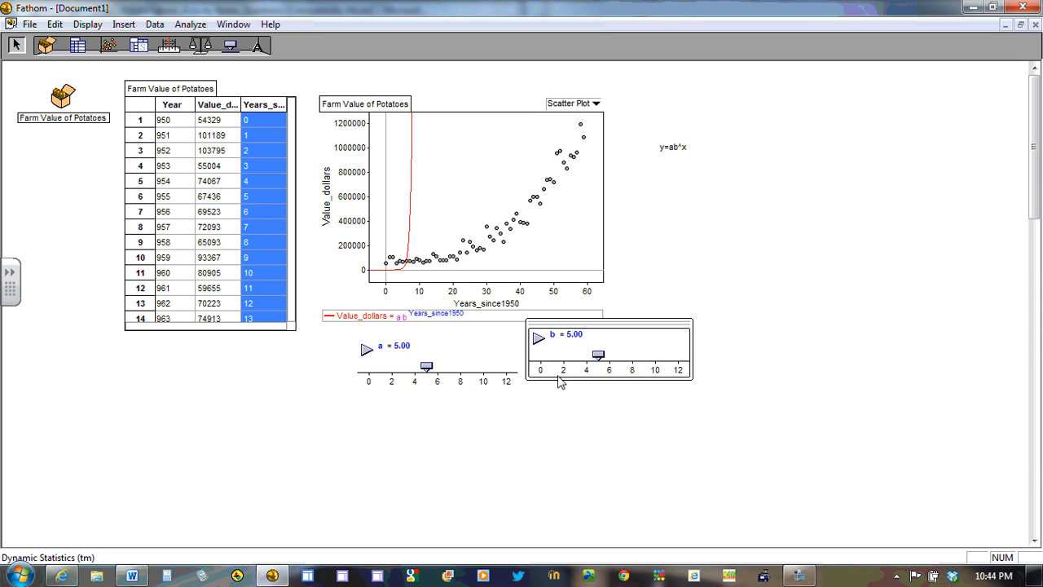
pyautogui.moveTo(586, 320); pyautogui.dragTo(587, 332)
pyautogui.moveTo(588, 335); pyautogui.dragTo(594, 335)
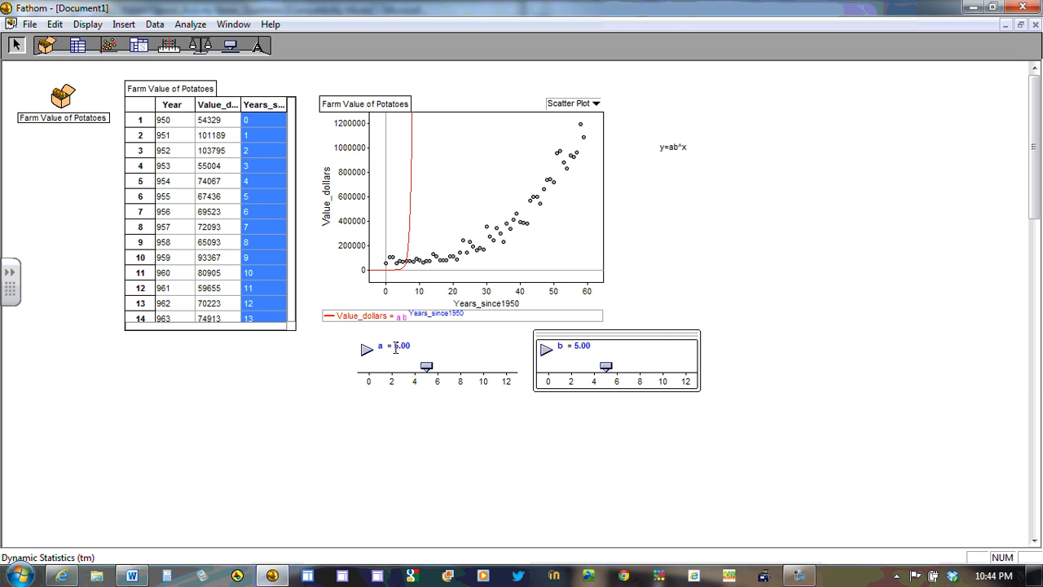
# Step: Check the 1950 farm value in the table and set slider a to 54000
pyautogui.doubleClick(198, 122)
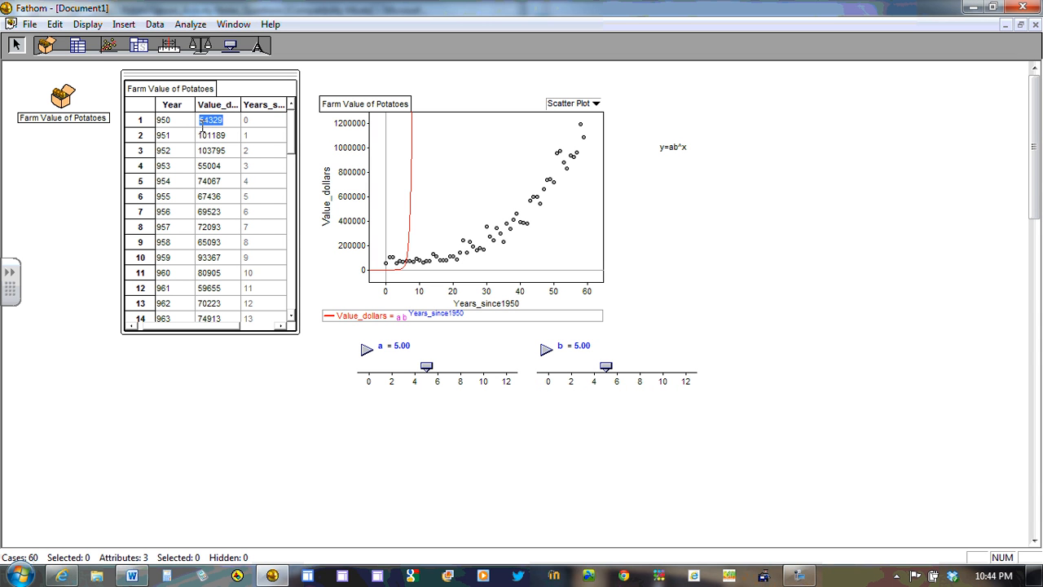
pyautogui.hotkey('shift', 'Tab')
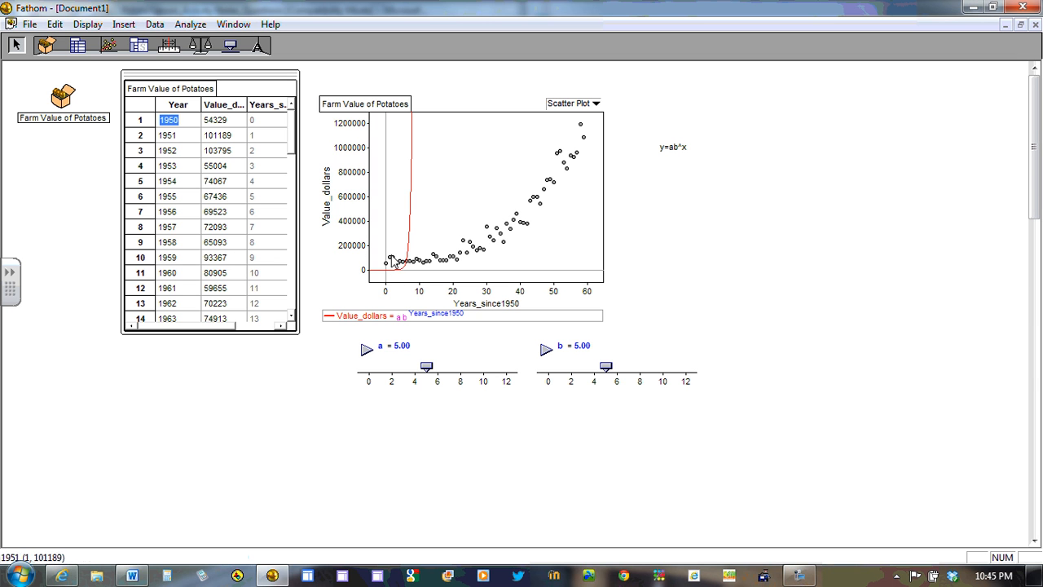
pyautogui.doubleClick(401, 346)
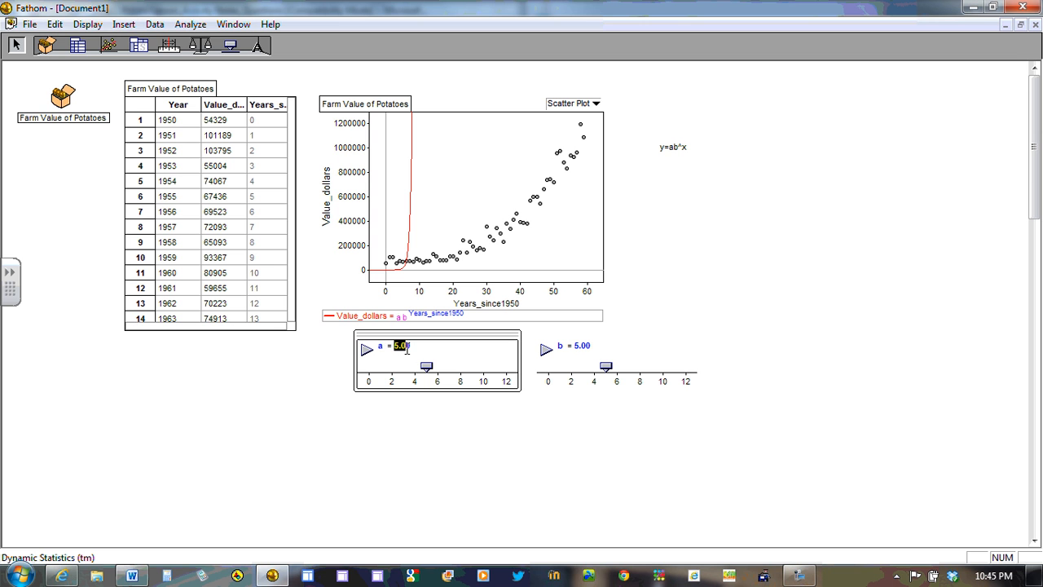
pyautogui.write('55')
pyautogui.write('00')
pyautogui.press('BackSpace')
pyautogui.press('BackSpace')
pyautogui.write('40')
pyautogui.press('BackSpace')
pyautogui.press('BackSpace')
pyautogui.press('BackSpace')
pyautogui.write('400')
pyautogui.press('Return')
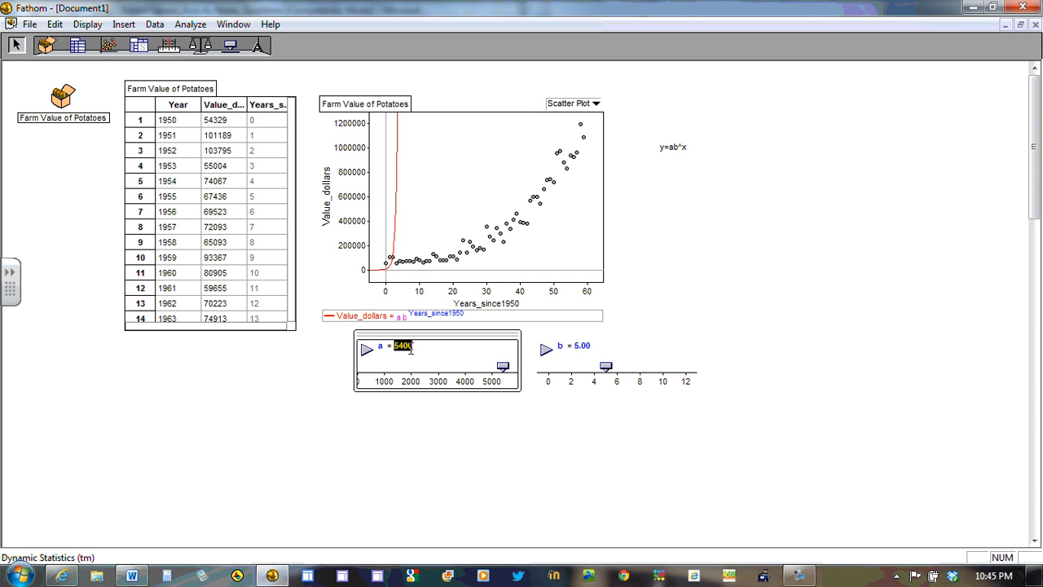
pyautogui.click(423, 347)
pyautogui.write('0')
pyautogui.press('Return')
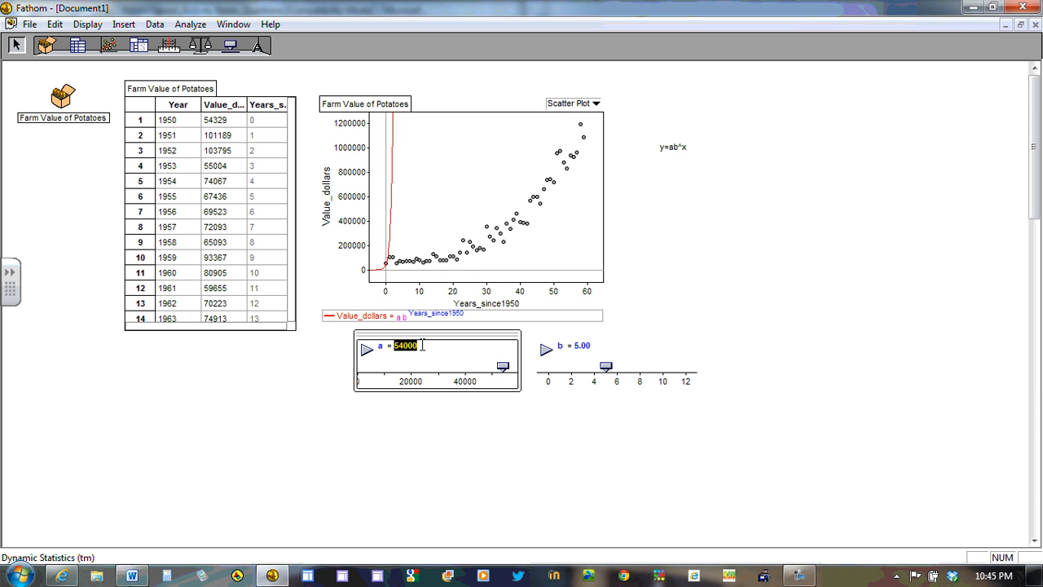
# Step: Move slider b down to 1.00 and back up to about 1.33
pyautogui.click(595, 347)
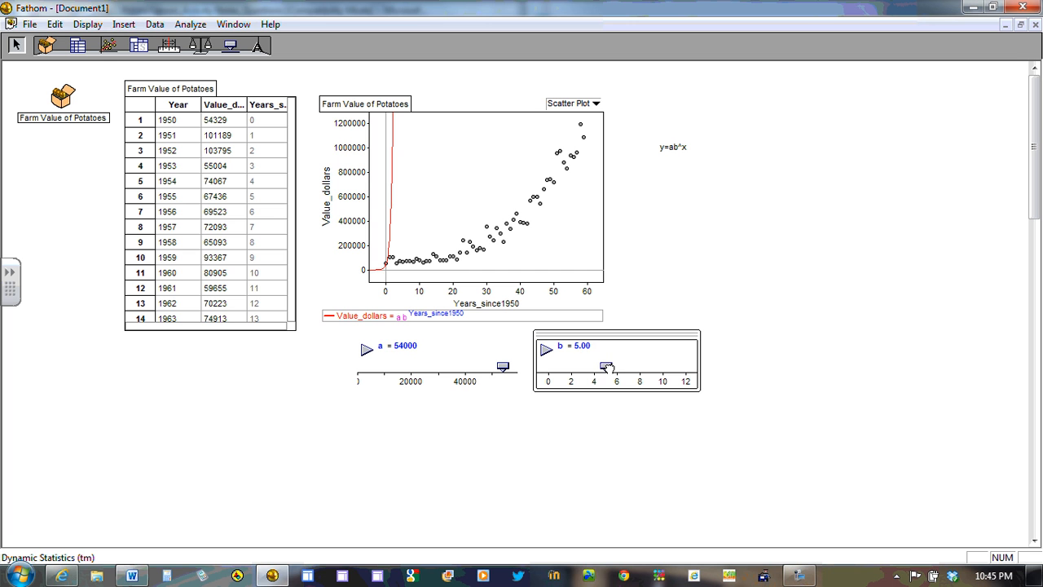
pyautogui.moveTo(605, 366); pyautogui.dragTo(559, 369)
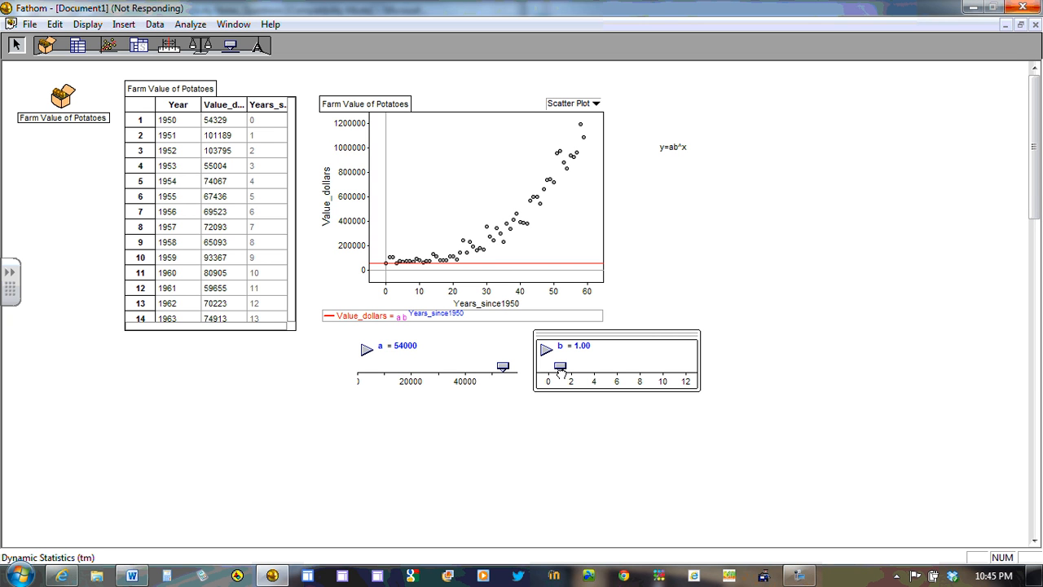
pyautogui.moveTo(561, 373); pyautogui.dragTo(564, 367)
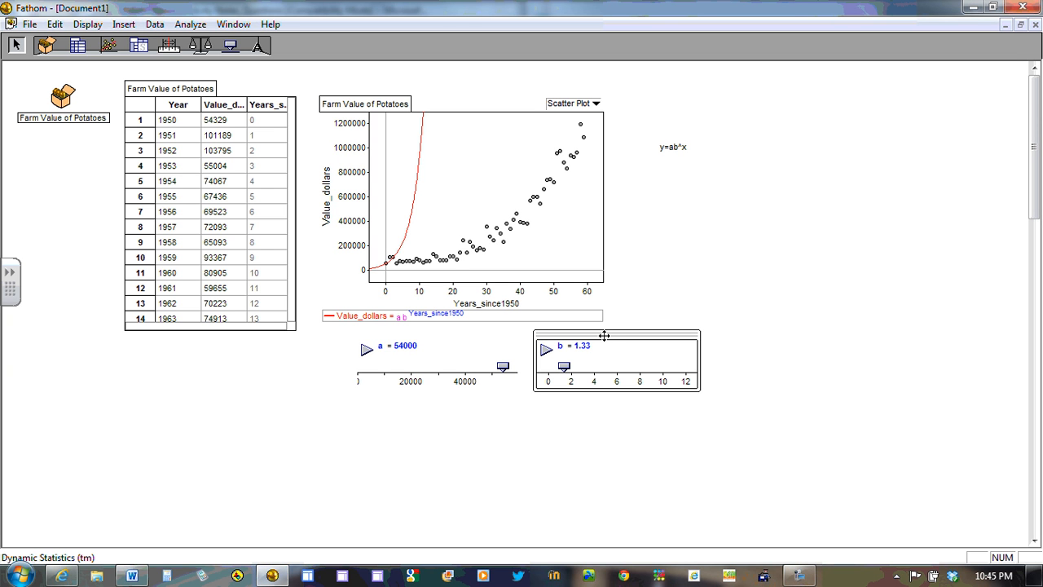
# Step: Set slider b to exactly 1.05
pyautogui.doubleClick(593, 345)
pyautogui.write('1.05')
pyautogui.press('Return')
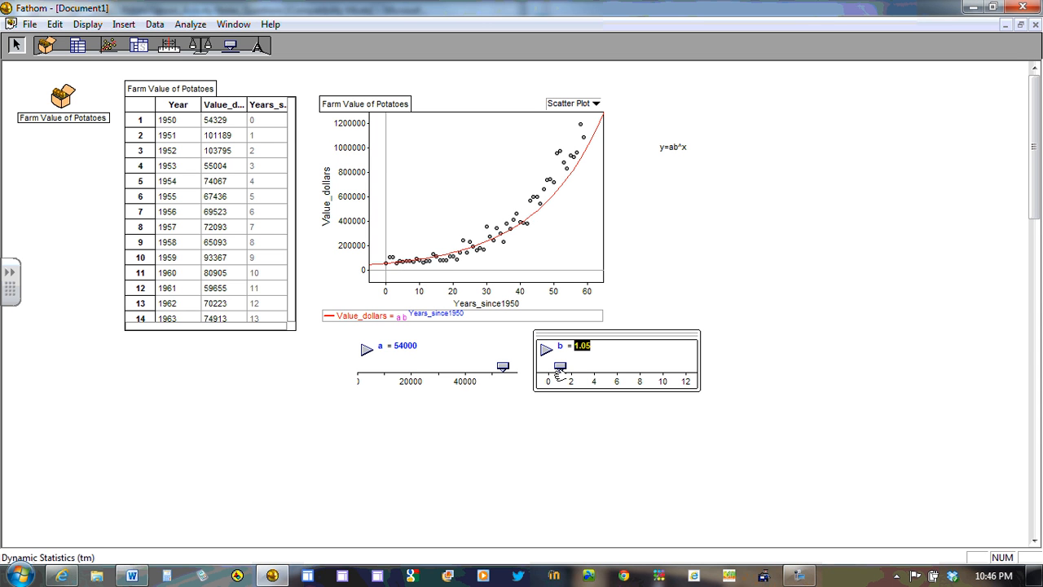
# Step: Try slider b at 1.06 and at 1.055 to bring the curve closer to the points
pyautogui.click(597, 345)
pyautogui.press('BackSpace')
pyautogui.write('6')
pyautogui.press('Return')
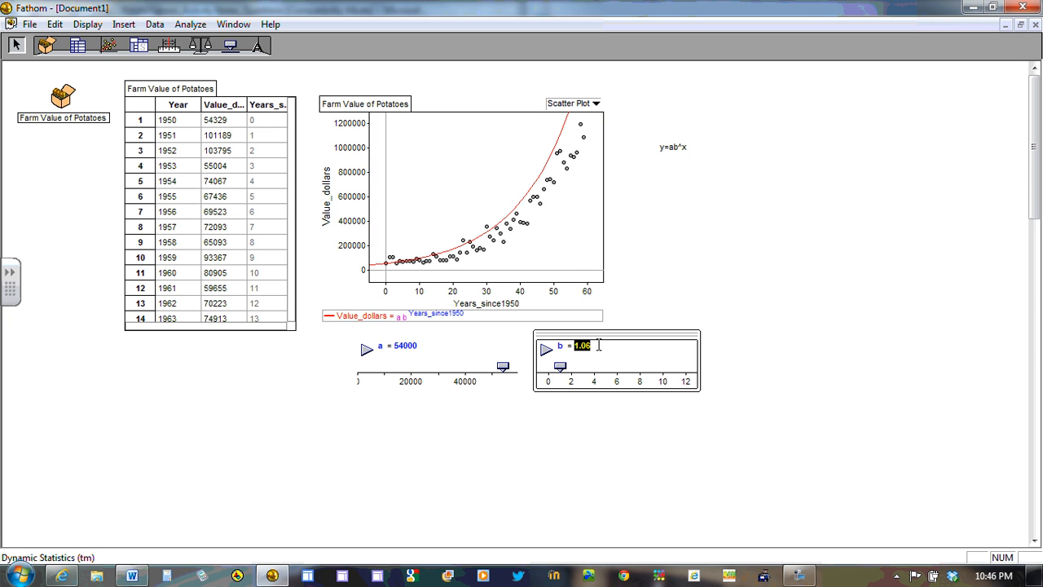
pyautogui.click(599, 344)
pyautogui.press('BackSpace')
pyautogui.write('55')
pyautogui.press('Return')
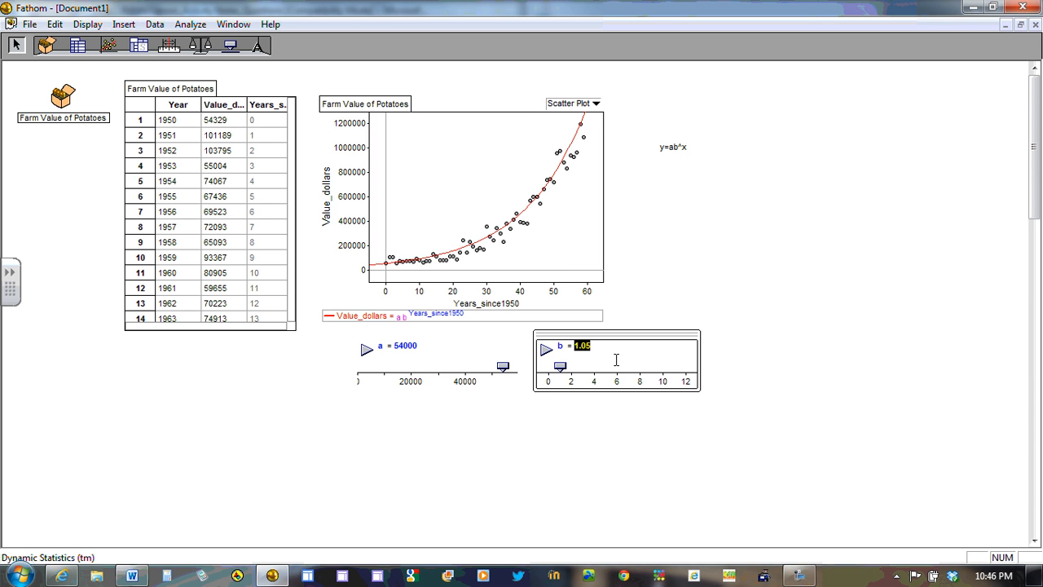
# Step: Set slider b's axis range from 1 to 1.06 and fine-tune b to about 1.0537
pyautogui.doubleClick(614, 371)
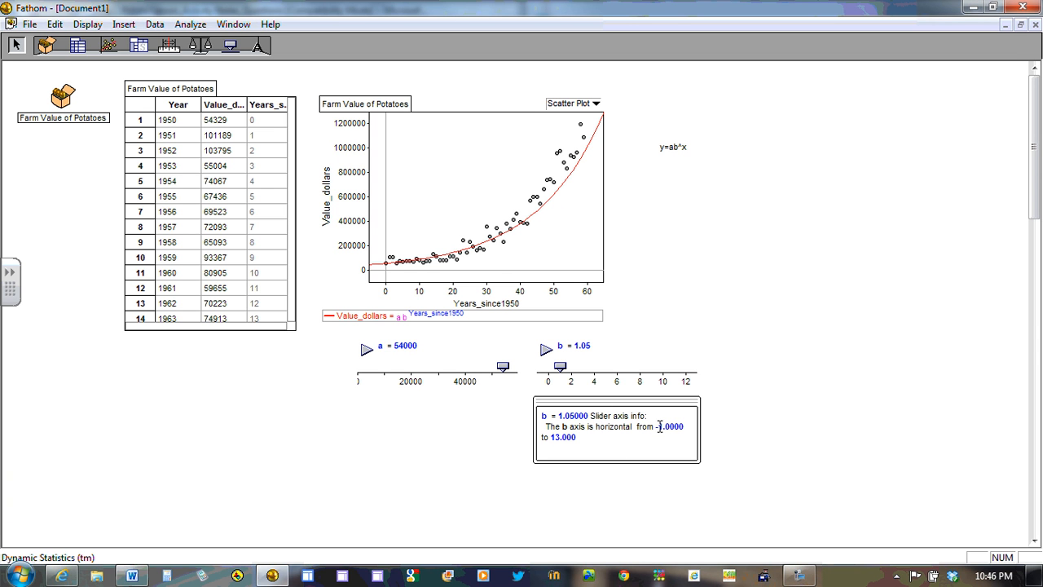
pyautogui.moveTo(655, 426); pyautogui.dragTo(685, 428)
pyautogui.write('1')
pyautogui.moveTo(571, 437); pyautogui.dragTo(538, 438)
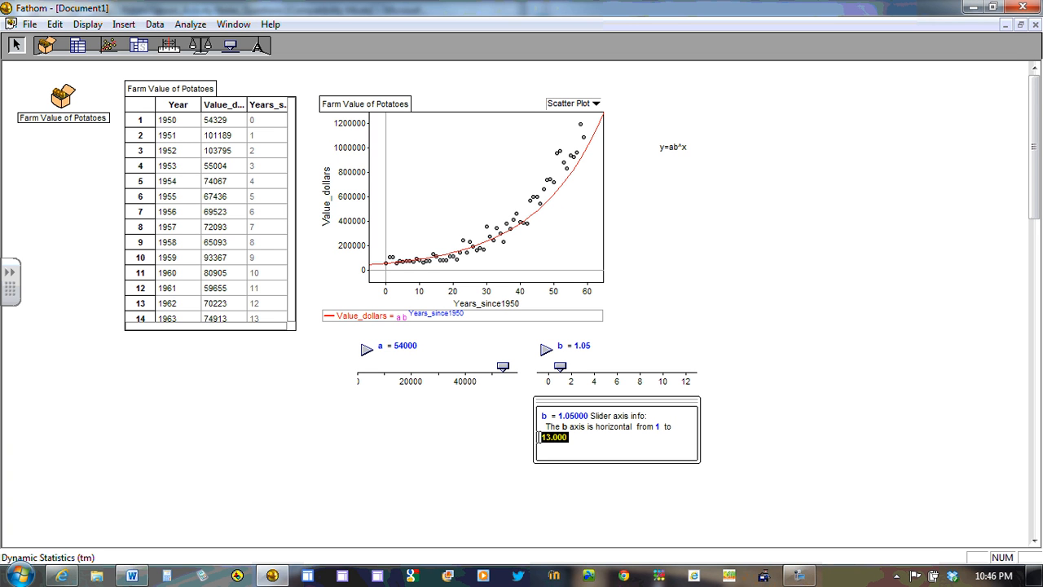
pyautogui.press('BackSpace')
pyautogui.write('1.')
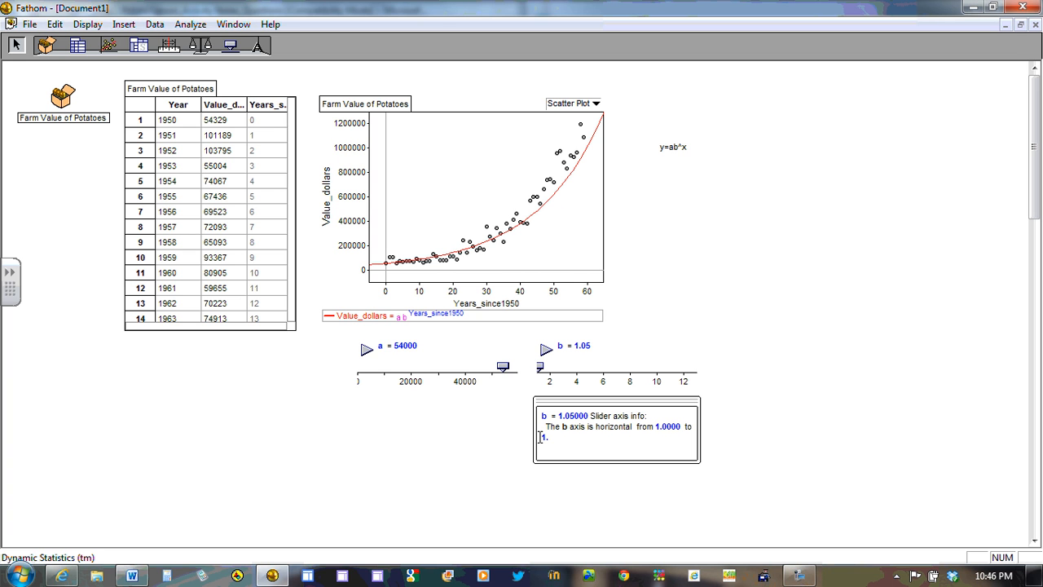
pyautogui.write('06')
pyautogui.press('Return')
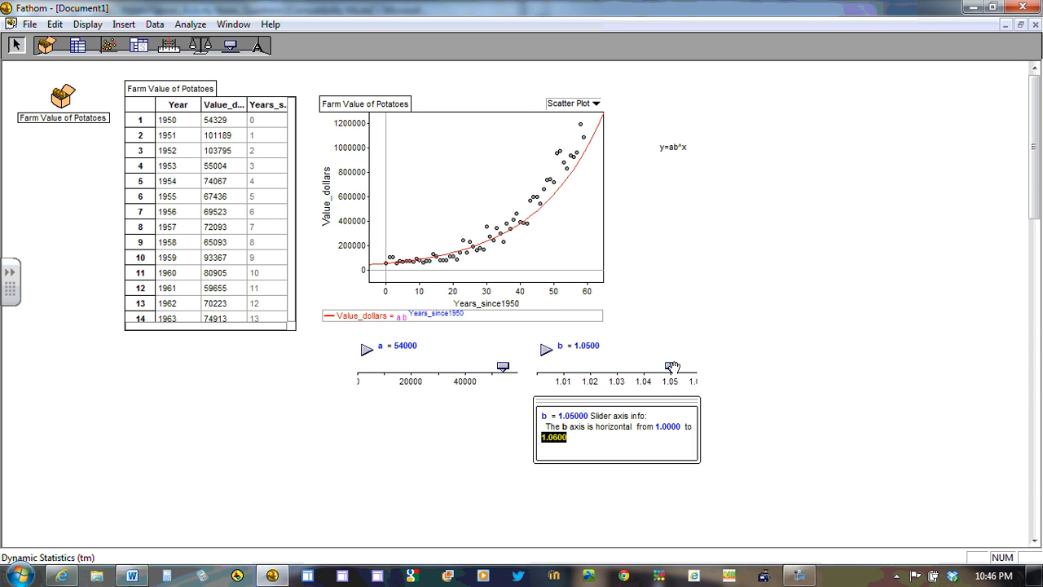
pyautogui.moveTo(672, 367); pyautogui.dragTo(681, 366)
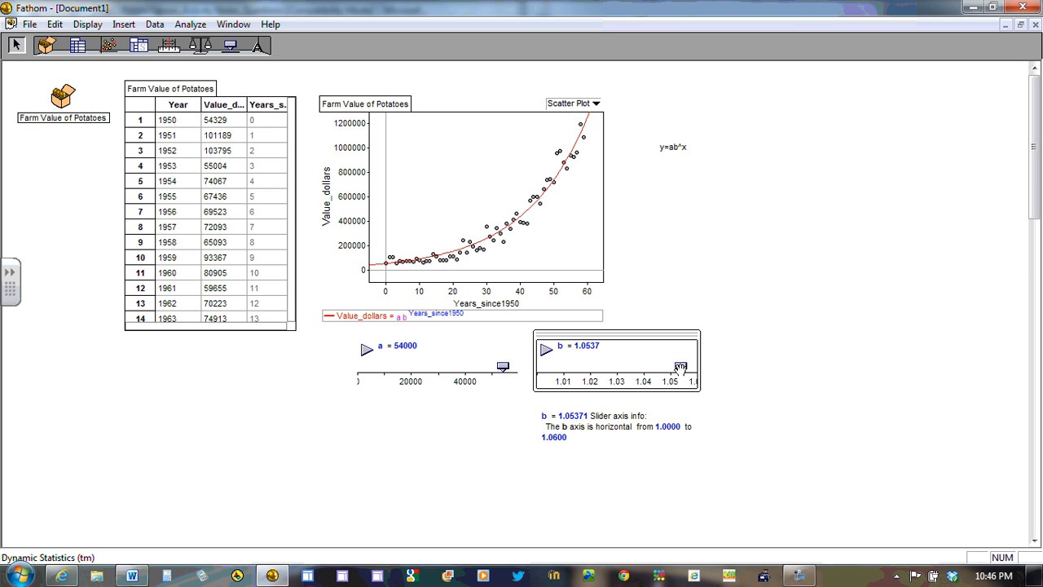
# Step: Replace the y=ab^x text note with y=54000(1.0537)
pyautogui.doubleClick(680, 148)
pyautogui.moveTo(689, 149); pyautogui.dragTo(659, 151)
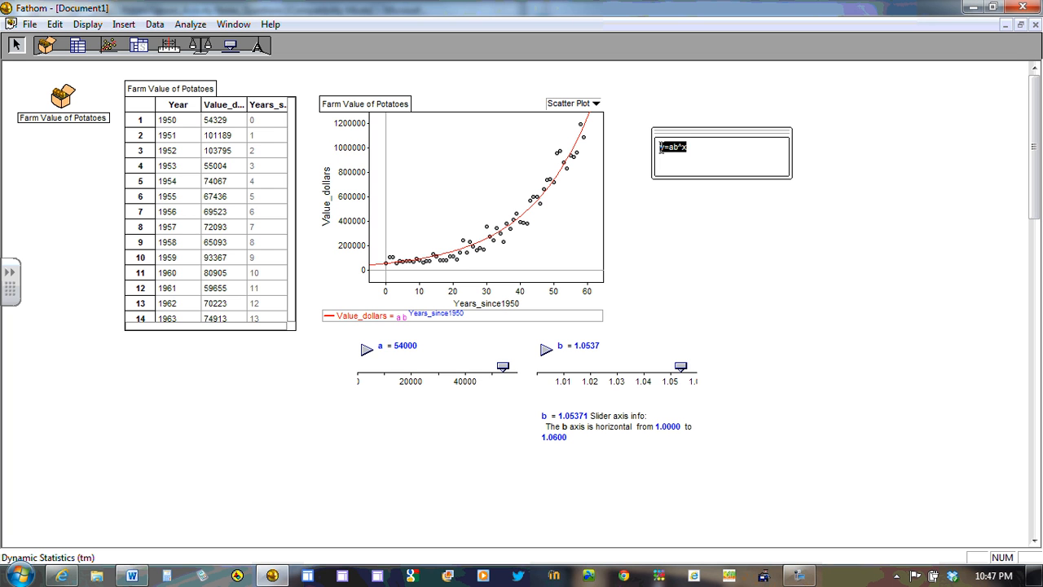
pyautogui.press('BackSpace')
pyautogui.write('y=54000(1.0537)')
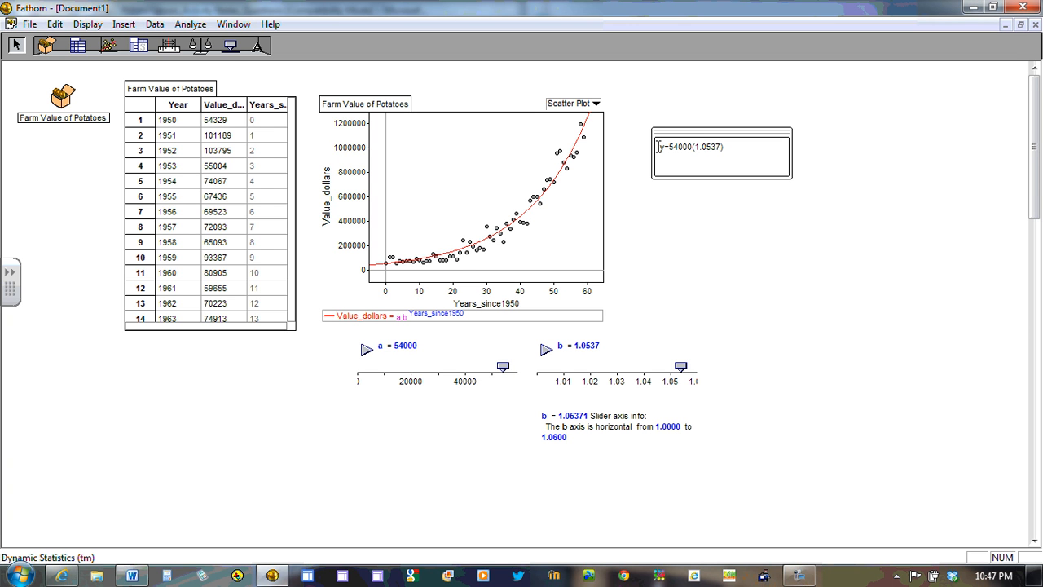
pyautogui.click(798, 577)
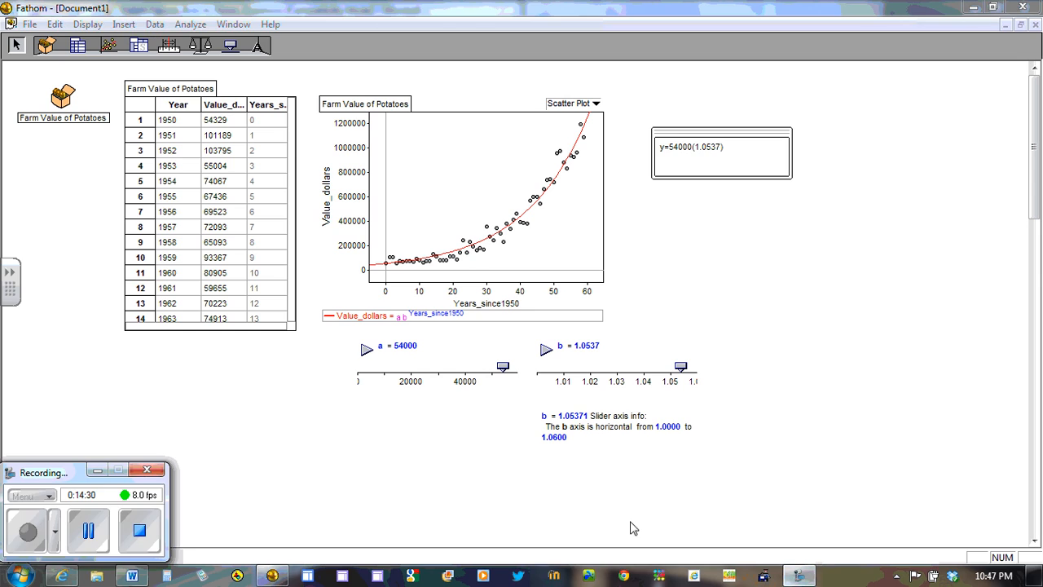